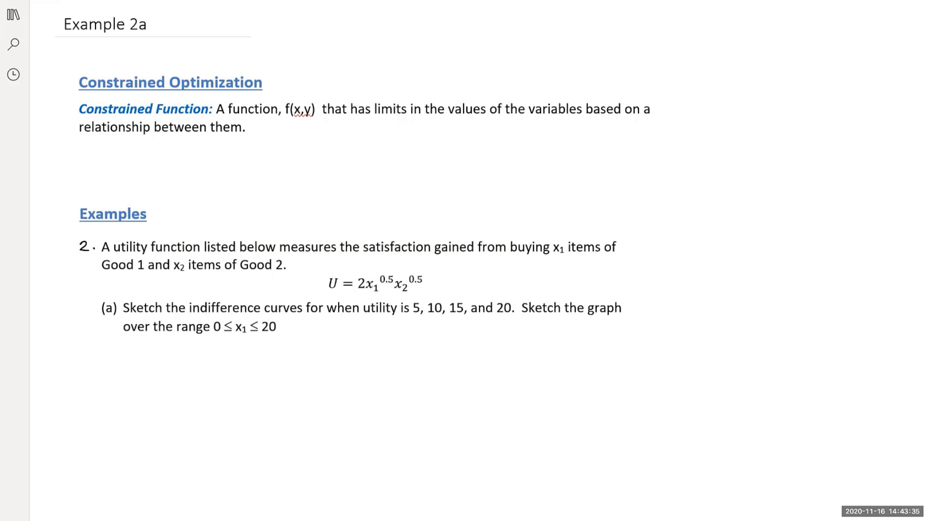
- Highlight U = 2x1^0.5 x2^0.5 in yellow, then red-underline utility values 5–20 and range 0 ≤ x1 ≤ 20
drag(323, 286, 426, 286)
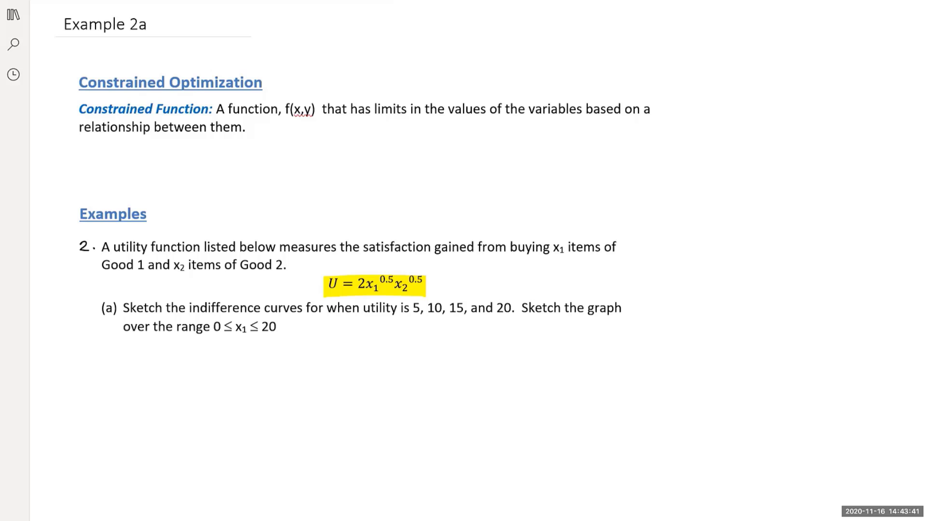
drag(407, 319, 515, 318)
drag(212, 336, 274, 338)
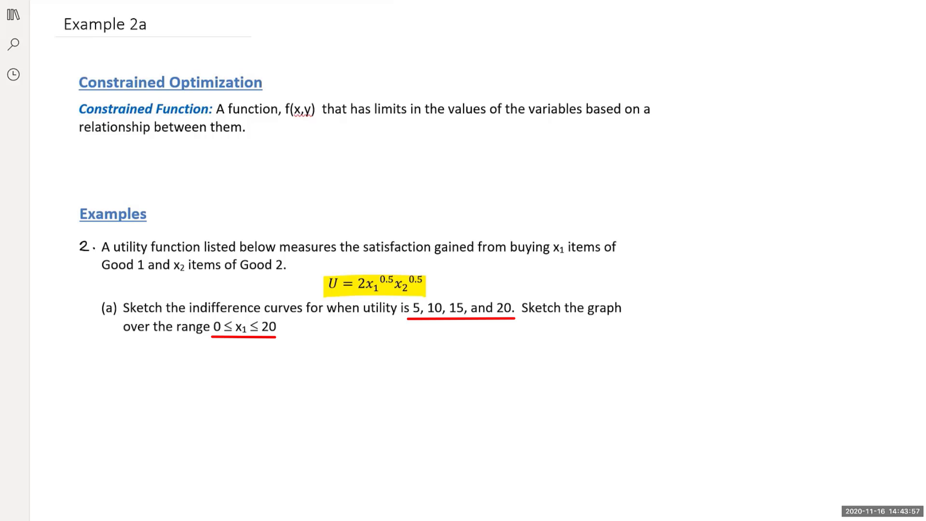
- Undo the red underlines, point an arrow at the formula, and sketch a pair of axes
key(ctrl+z)
key(ctrl+z)
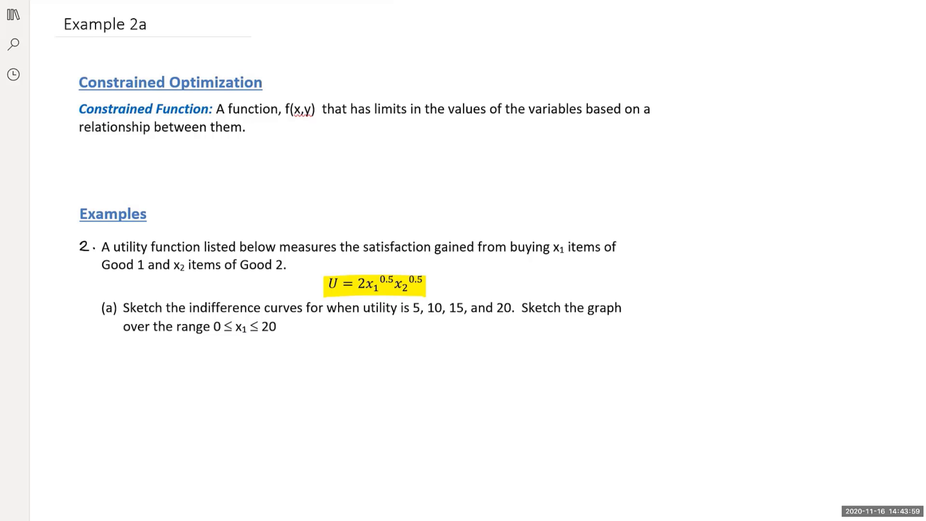
mouse_move(446, 282)
mouse_down()
mouse_move(438, 288)
mouse_move(481, 284)
mouse_up()
mouse_move(630, 346)
mouse_down()
mouse_move(644, 341)
mouse_move(642, 419)
mouse_move(752, 423)
mouse_up()
mouse_move(744, 417)
mouse_down()
mouse_move(753, 423)
mouse_move(743, 426)
mouse_up()
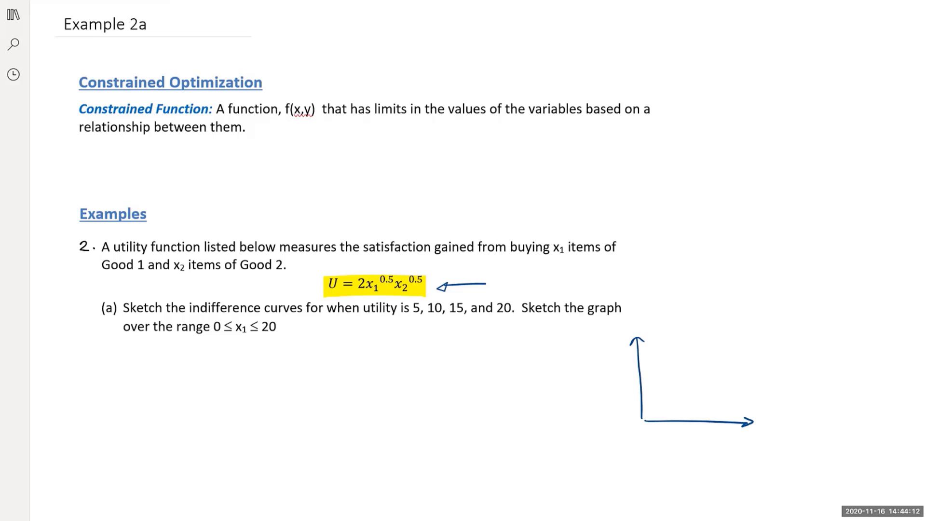
- Label the axes x2 and x1 and mark U in the formula as constant
drag(623, 319, 636, 330)
drag(636, 316, 625, 330)
drag(637, 324, 643, 331)
drag(766, 417, 783, 427)
mouse_move(778, 415)
mouse_down()
mouse_move(771, 427)
mouse_move(791, 431)
mouse_up()
mouse_move(329, 273)
mouse_down()
mouse_move(340, 265)
mouse_move(323, 259)
mouse_move(376, 256)
mouse_up()
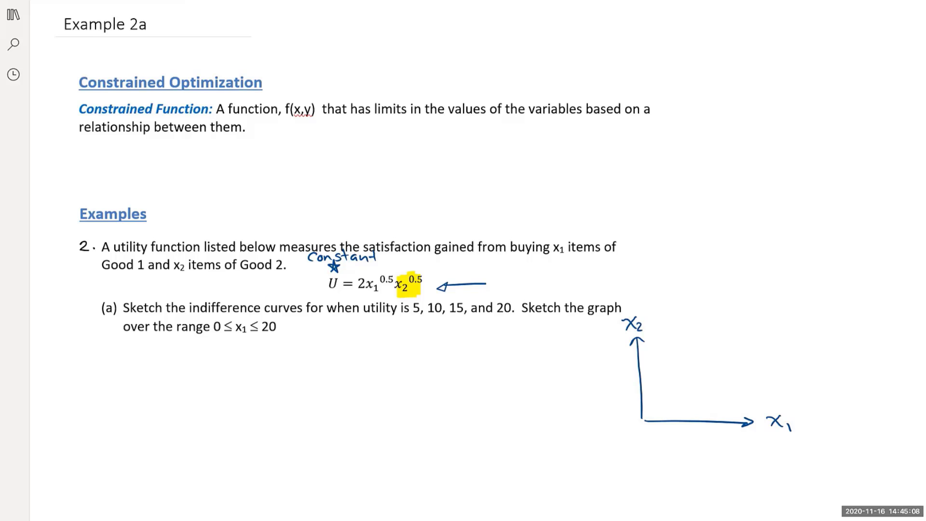
- Handwrite U = 2x1^0.5 x2^0.5 and highlight its x2^0.5 term
mouse_move(227, 367)
mouse_down()
mouse_move(241, 383)
mouse_move(254, 373)
mouse_move(307, 387)
mouse_up()
drag(310, 361, 319, 369)
drag(319, 359, 342, 384)
mouse_move(342, 370)
mouse_down()
mouse_move(332, 384)
mouse_move(355, 387)
mouse_move(356, 360)
mouse_up()
drag(361, 364, 371, 365)
drag(368, 360, 373, 359)
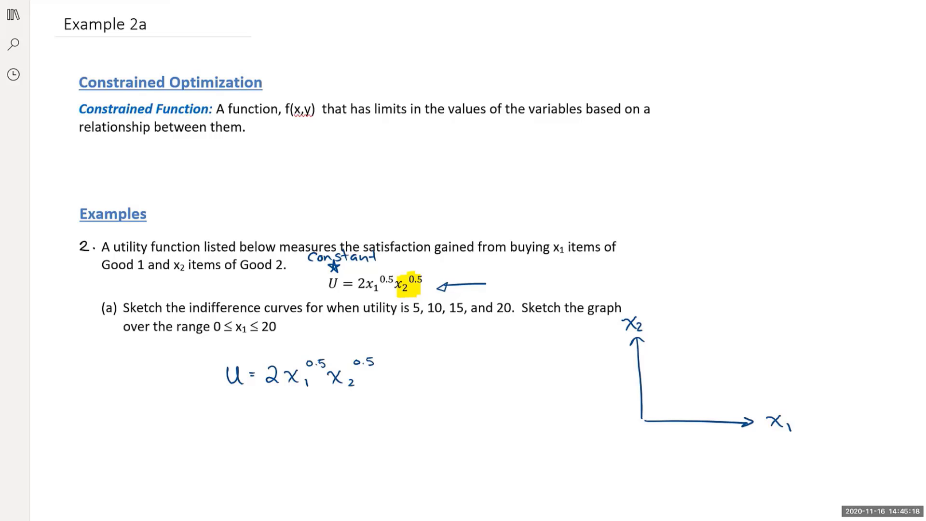
mouse_move(326, 381)
mouse_down()
mouse_move(368, 382)
mouse_move(374, 359)
mouse_up()
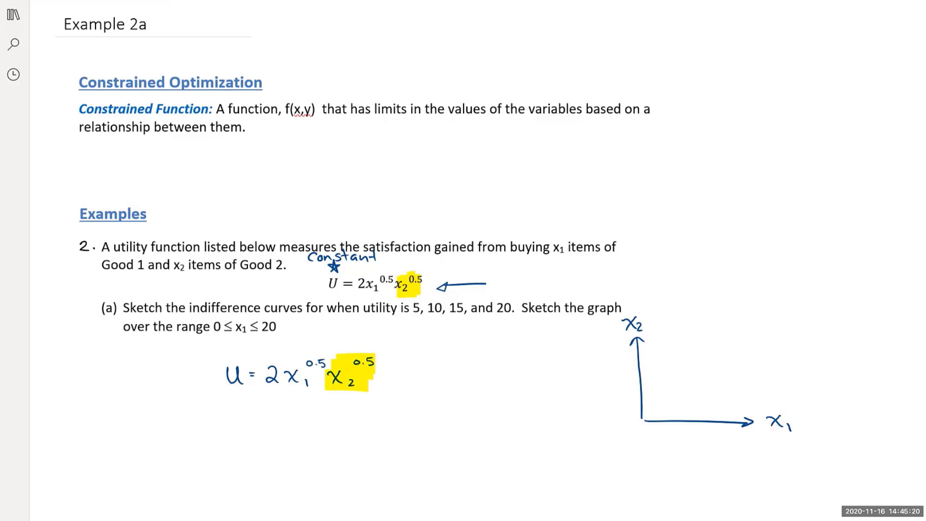
- Divide both sides of the handwritten equation by 2x1^0.5
drag(266, 395, 367, 396)
mouse_move(293, 411)
mouse_down()
mouse_move(295, 423)
mouse_move(308, 422)
mouse_up()
mouse_move(309, 411)
mouse_down()
mouse_move(320, 420)
mouse_move(314, 423)
mouse_up()
mouse_move(330, 417)
mouse_down()
mouse_move(332, 426)
mouse_move(336, 406)
mouse_up()
click(342, 409)
drag(352, 404, 346, 410)
drag(224, 393, 257, 394)
mouse_move(205, 408)
mouse_down()
mouse_move(217, 423)
mouse_move(230, 420)
mouse_up()
drag(236, 407, 223, 423)
drag(235, 418, 244, 409)
click(243, 409)
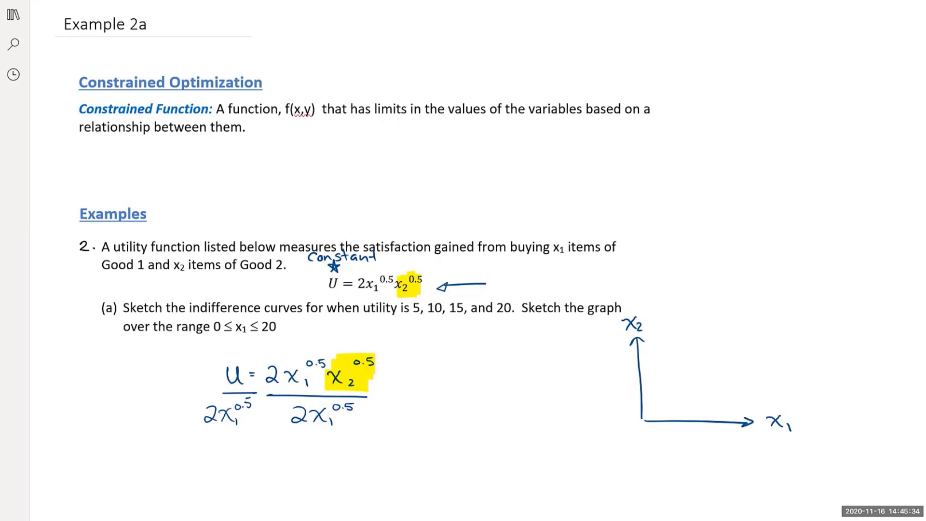
- Write x2^0.5 = U/(2x1^0.5) on a new line
mouse_move(223, 458)
mouse_down()
mouse_move(236, 472)
mouse_move(227, 475)
mouse_move(247, 476)
mouse_move(249, 448)
mouse_move(282, 455)
mouse_up()
click(256, 451)
mouse_move(274, 461)
mouse_down()
mouse_move(319, 455)
mouse_move(329, 439)
mouse_up()
mouse_move(299, 461)
mouse_down()
mouse_move(338, 461)
mouse_move(313, 486)
mouse_up()
mouse_move(314, 476)
mouse_down()
mouse_move(328, 487)
mouse_move(319, 486)
mouse_up()
mouse_move(333, 484)
mouse_down()
mouse_move(335, 492)
mouse_move(339, 468)
mouse_move(355, 466)
mouse_move(348, 475)
mouse_up()
click(345, 473)
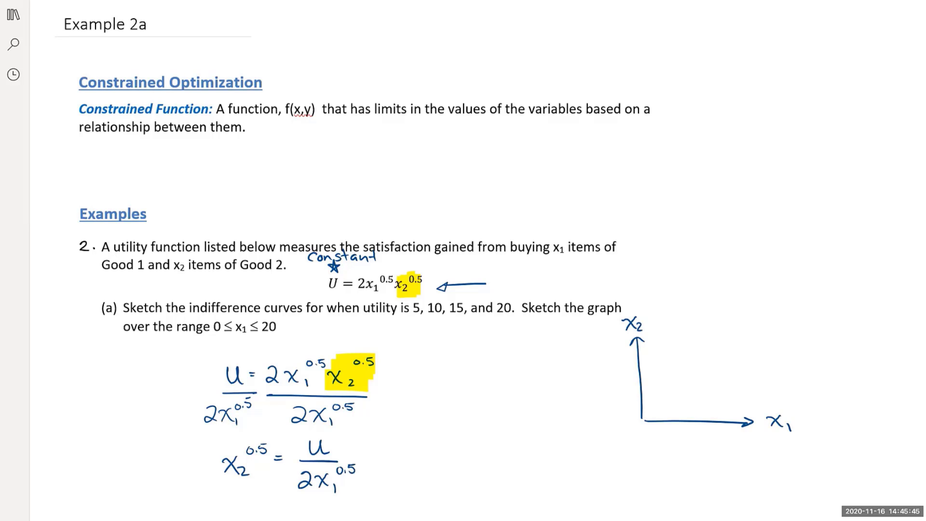
- Simplify the right side to ½ U x1^-0.5
scroll(422, 260, down, 2)
drag(370, 412, 378, 411)
mouse_move(370, 417)
mouse_down()
mouse_move(426, 413)
mouse_move(416, 433)
mouse_move(444, 405)
mouse_move(448, 423)
mouse_move(469, 422)
mouse_up()
mouse_move(469, 408)
mouse_down()
mouse_move(455, 422)
mouse_move(477, 424)
mouse_move(482, 397)
mouse_up()
drag(486, 395, 497, 400)
click(494, 399)
drag(499, 391, 505, 390)
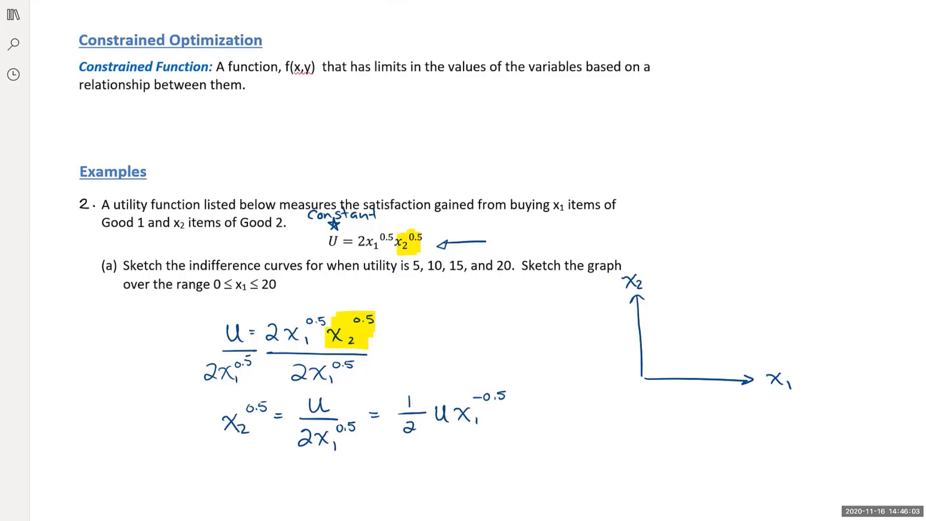
- Highlight x2, circle its 0.5 exponent, and bracket and square both sides
drag(223, 423, 249, 422)
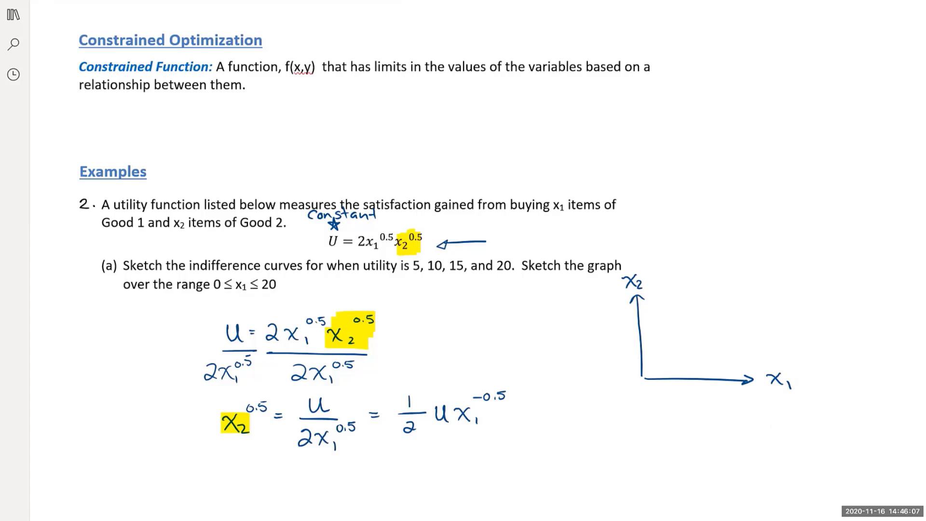
mouse_move(271, 403)
mouse_down()
mouse_move(260, 397)
mouse_move(244, 413)
mouse_move(271, 410)
mouse_up()
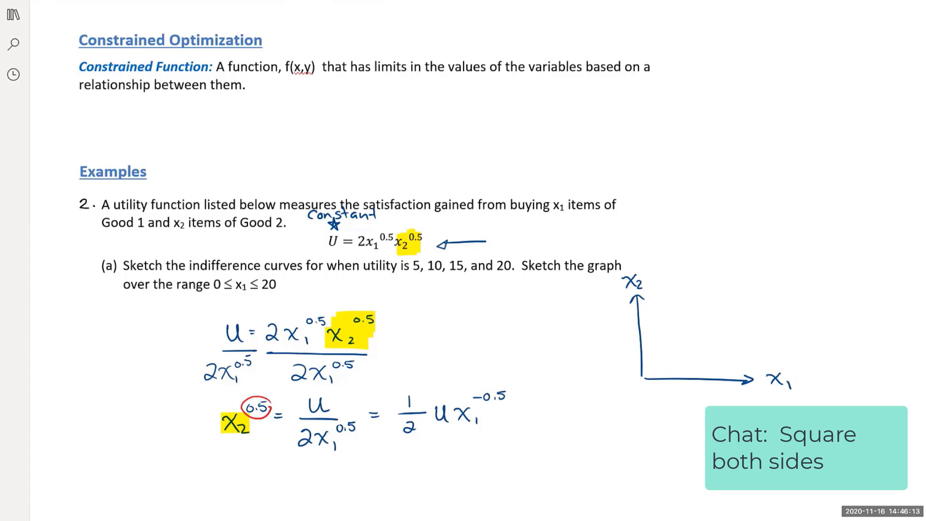
mouse_move(265, 399)
mouse_down()
mouse_move(273, 414)
mouse_move(266, 439)
mouse_up()
mouse_move(214, 404)
mouse_down()
mouse_move(204, 440)
mouse_move(217, 446)
mouse_up()
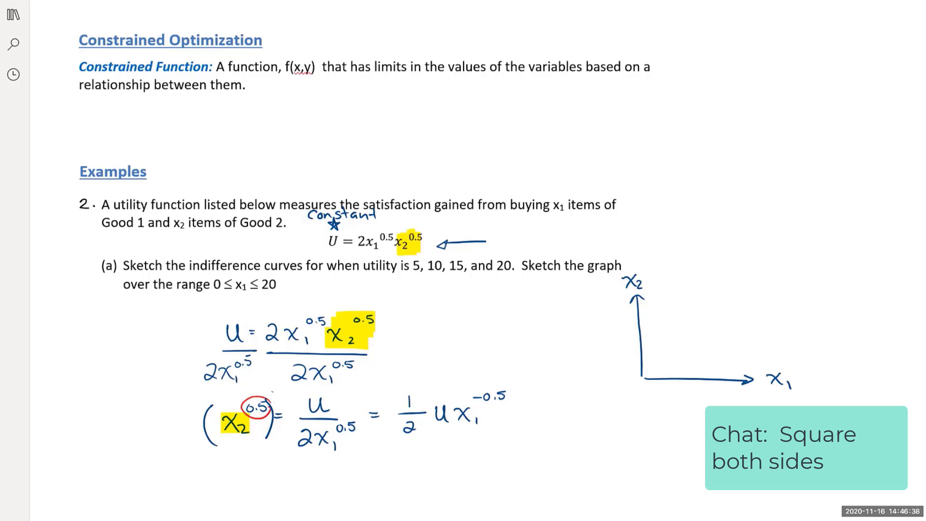
drag(272, 392, 281, 399)
drag(349, 392, 357, 458)
drag(294, 397, 290, 454)
drag(358, 391, 367, 397)
- Write x2 = (U/(2x1^0.5))² on the next line with arrows showing the squaring
scroll(410, 289, down, 1)
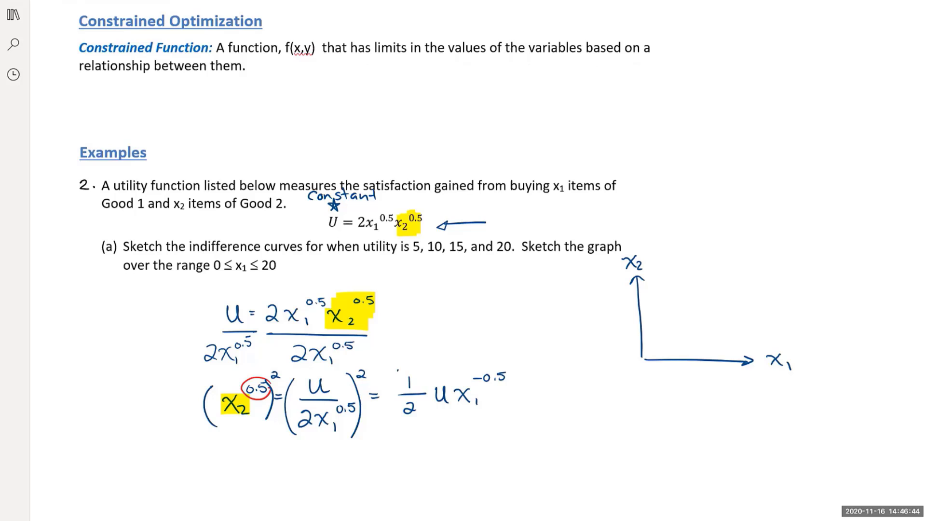
mouse_move(227, 467)
mouse_down()
mouse_move(235, 482)
mouse_move(256, 487)
mouse_move(282, 473)
mouse_up()
mouse_move(272, 477)
mouse_down()
mouse_move(326, 472)
mouse_move(332, 454)
mouse_move(352, 476)
mouse_move(315, 497)
mouse_up()
mouse_move(322, 490)
mouse_down()
mouse_move(332, 499)
mouse_move(319, 502)
mouse_up()
mouse_move(338, 497)
mouse_down()
mouse_move(339, 506)
mouse_move(341, 491)
mouse_move(354, 490)
mouse_up()
drag(357, 455, 359, 507)
drag(301, 459, 301, 506)
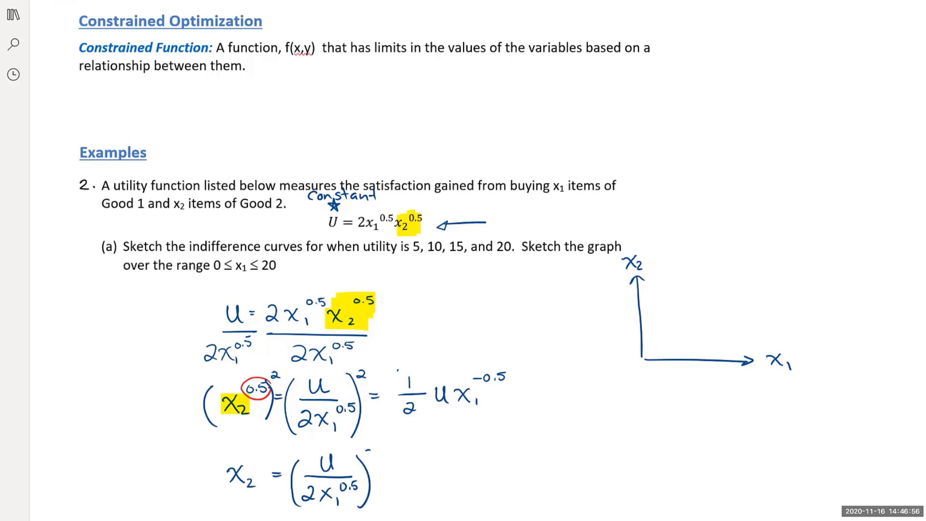
drag(368, 450, 394, 471)
drag(384, 477, 395, 476)
mouse_move(364, 450)
mouse_down()
mouse_move(344, 450)
mouse_move(351, 462)
mouse_move(317, 484)
mouse_move(359, 472)
mouse_up()
drag(428, 454, 443, 470)
- Finish the result x2 = U²/(4x1) and red-underline utility values 5, 10, 15, 20
scroll(409, 261, down, 1)
scroll(463, 260, down, 4)
drag(445, 226, 453, 232)
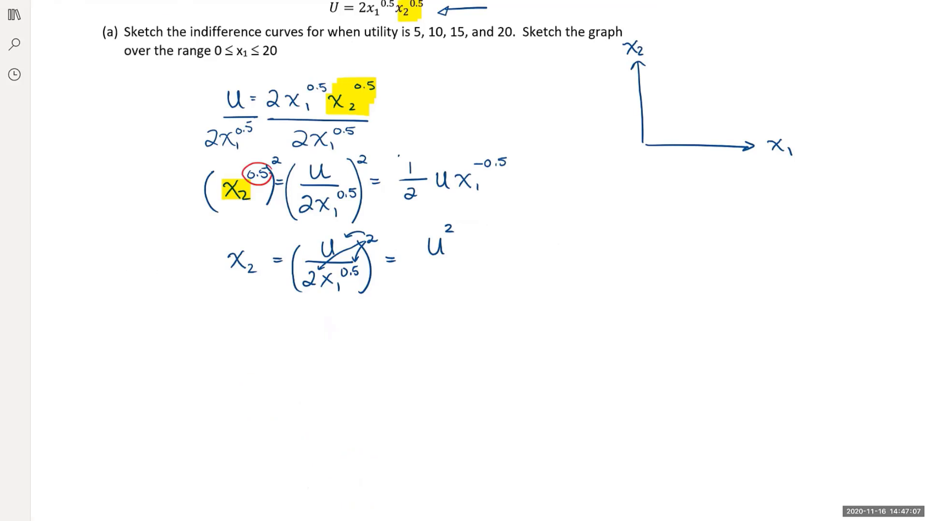
mouse_move(410, 260)
mouse_down()
mouse_move(470, 259)
mouse_move(428, 279)
mouse_up()
mouse_move(423, 270)
mouse_down()
mouse_move(423, 287)
mouse_move(448, 286)
mouse_move(437, 287)
mouse_up()
drag(452, 280, 454, 290)
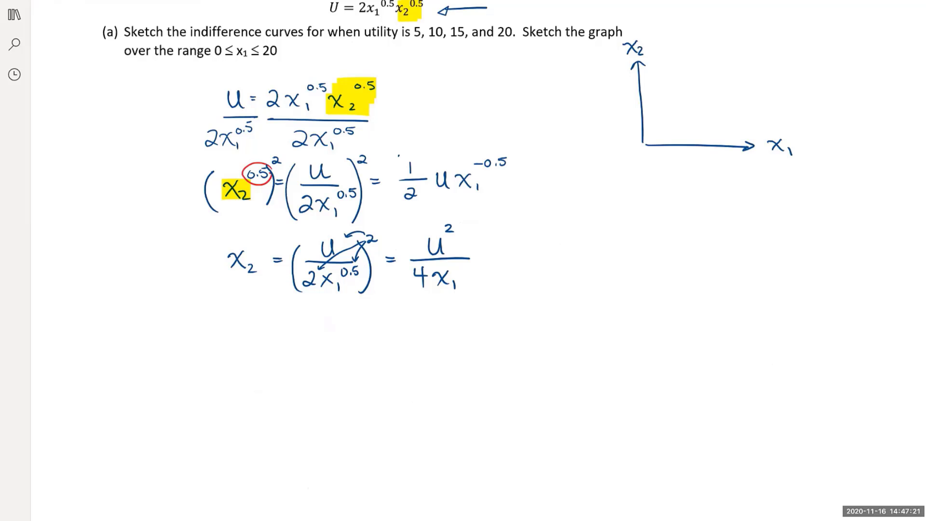
drag(408, 42, 517, 42)
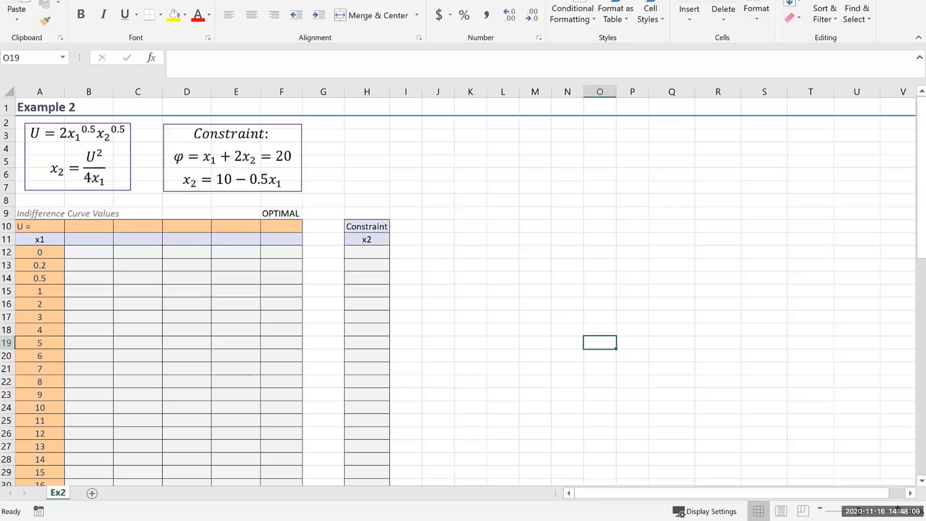
- Drag the Constraint equation box over to columns S–U, then deselect the equation boxes
click(301, 177)
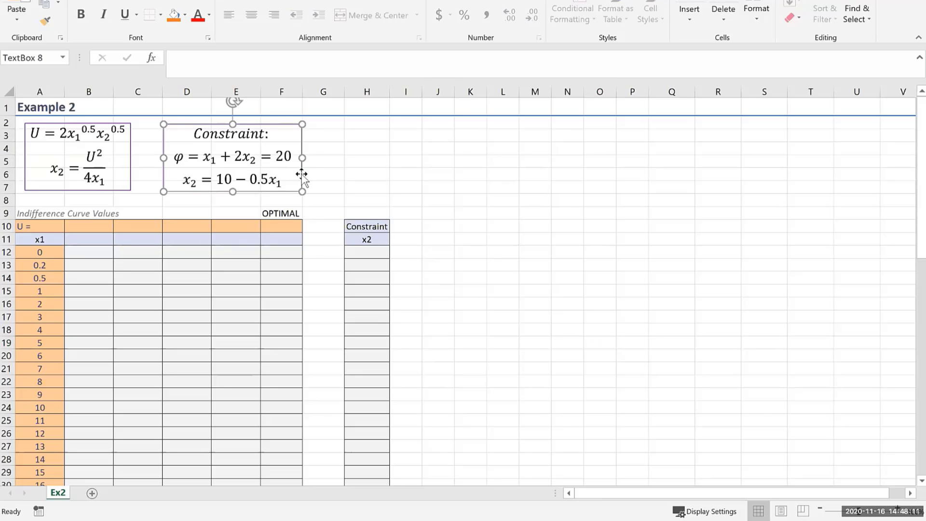
drag(302, 177, 885, 176)
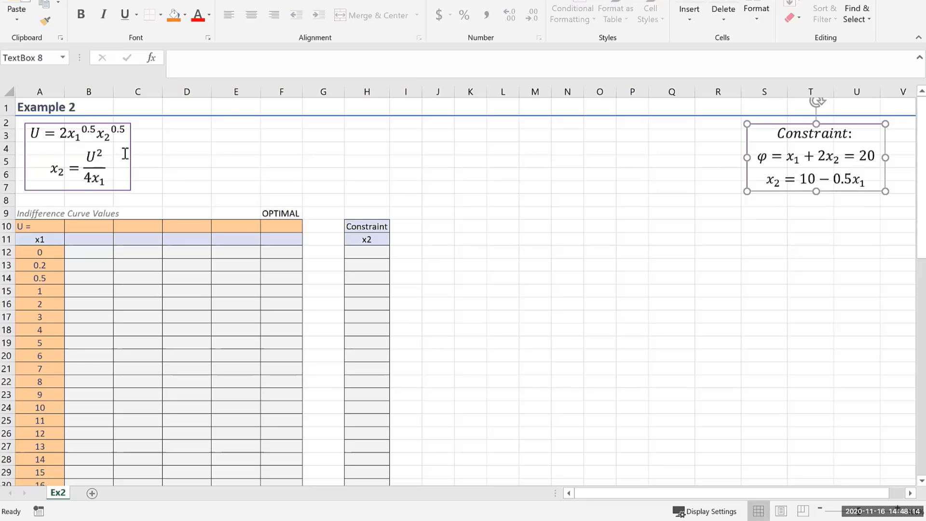
click(125, 153)
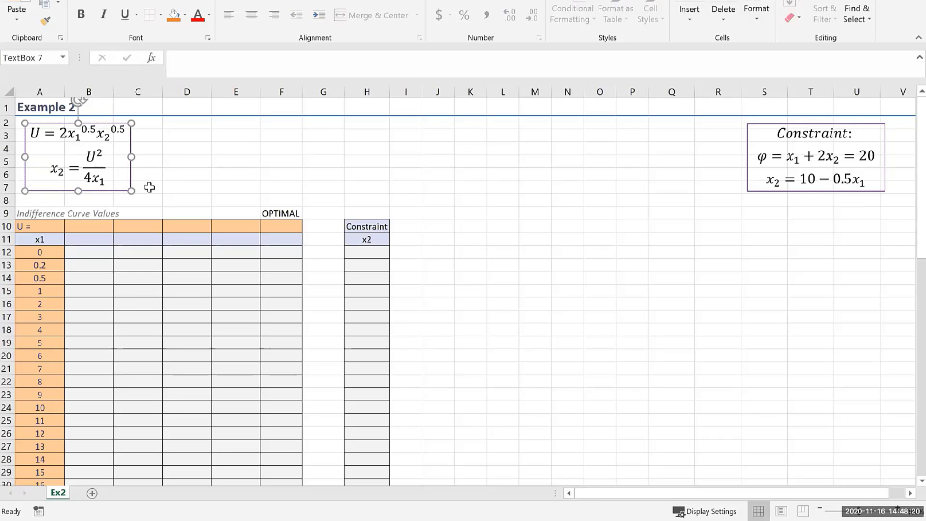
key(Escape)
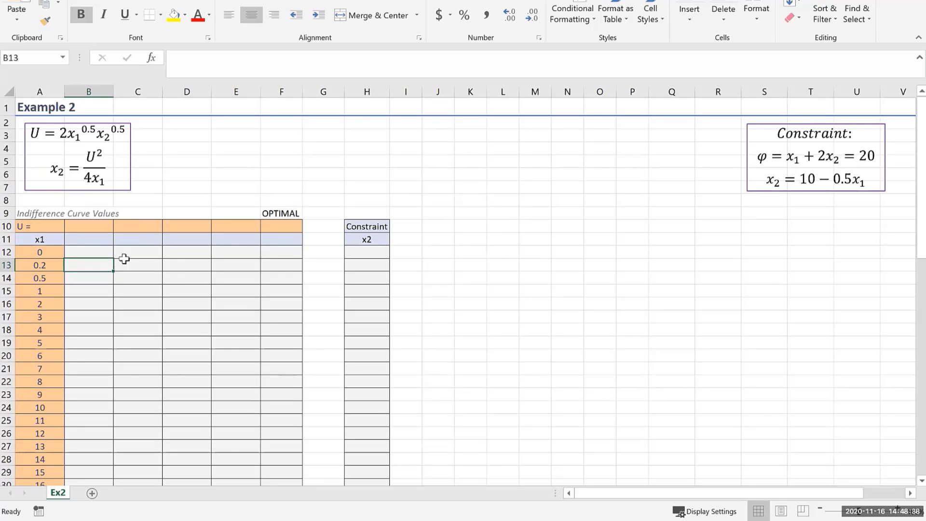
- Enter utility values 5, 10, 15 and 20 across B10:E10
key(Up)
key(Up)
key(Up)
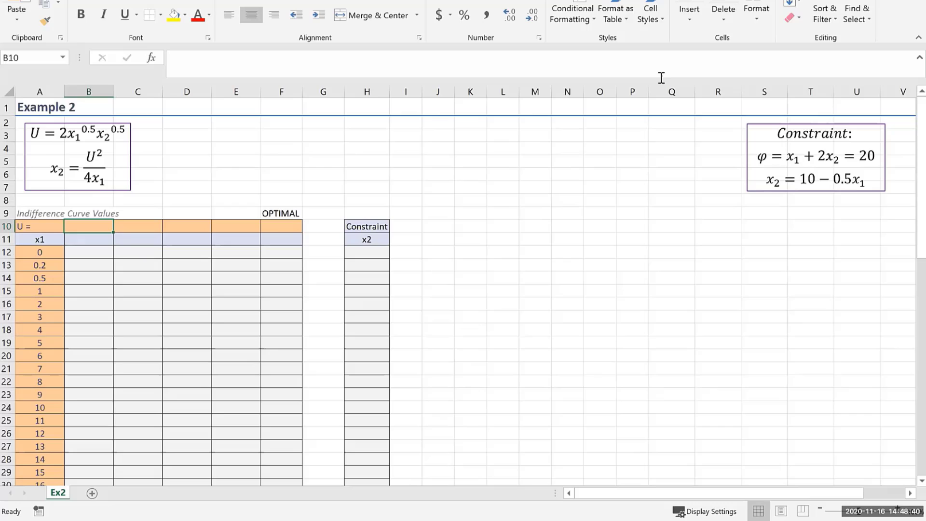
text(5)
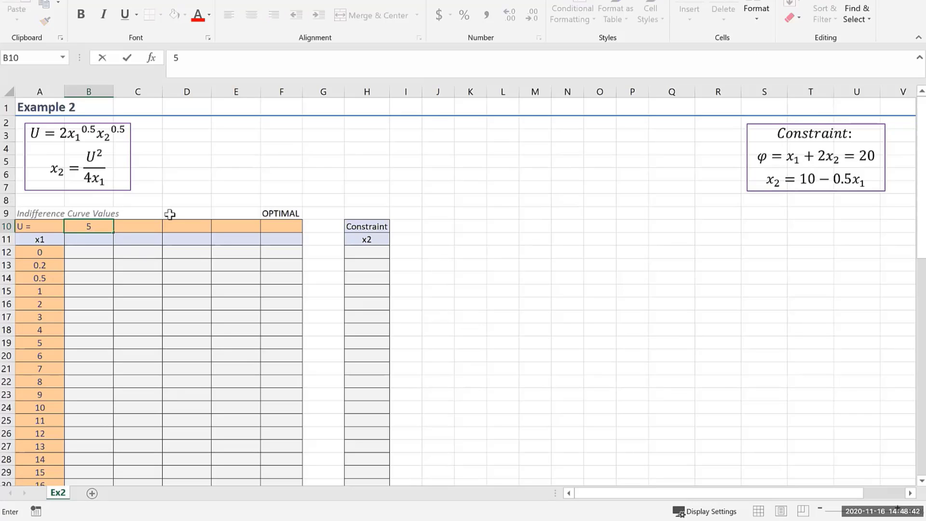
click(149, 225)
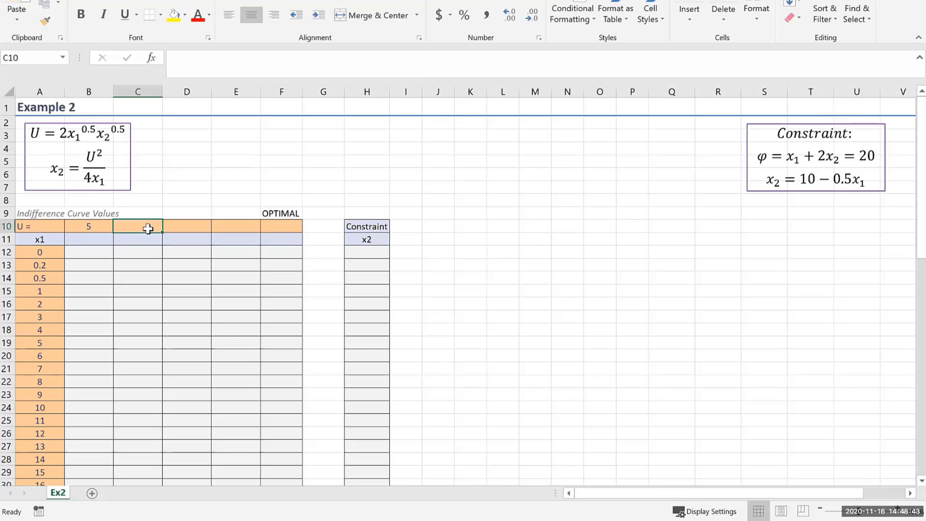
text(10)
key(Tab)
text(15)
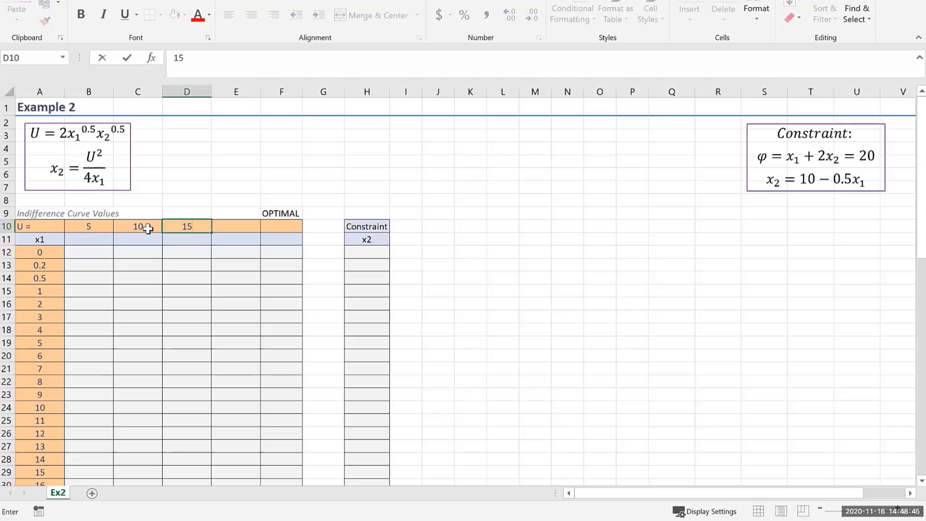
key(Tab)
text(2)
click(74, 251)
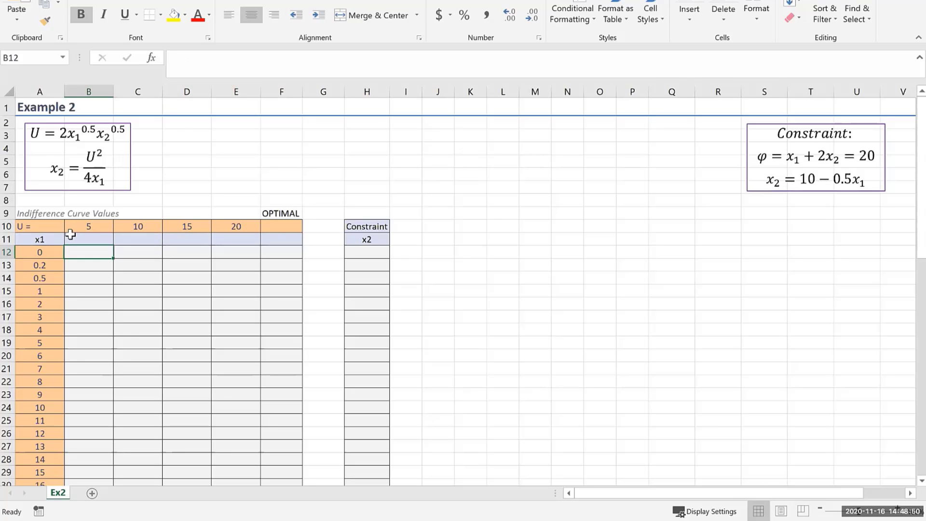
- Type the header x2 in B11 and reselect the U value in B10
click(74, 240)
text(x2)
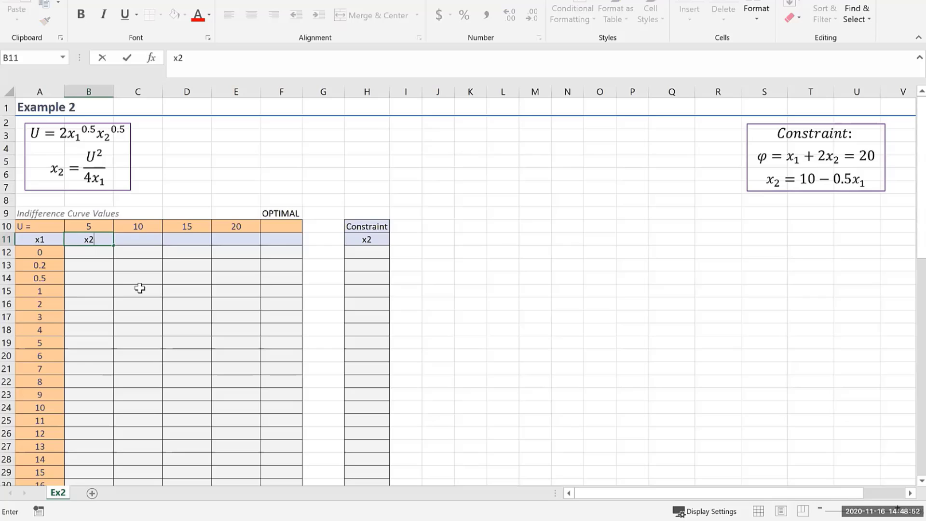
click(129, 301)
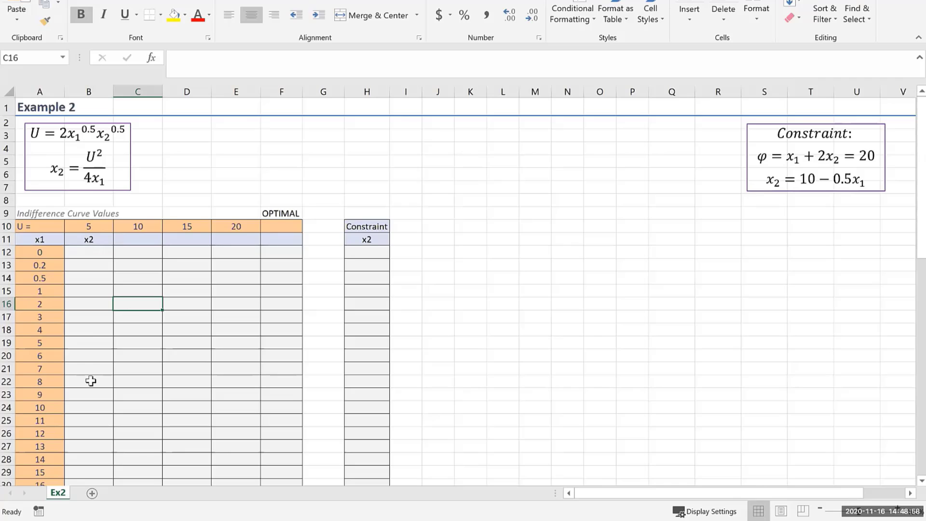
click(88, 223)
key(ctrl+b)
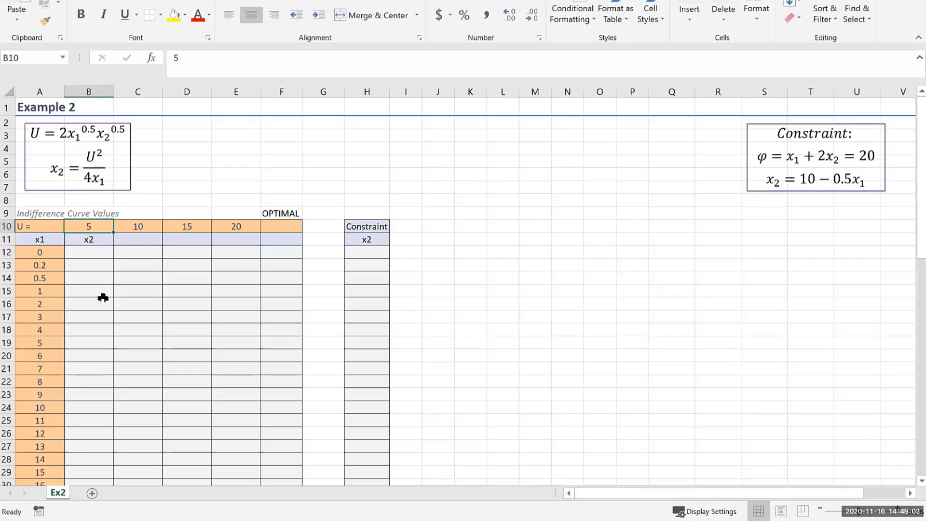
scroll(101, 295, up, 2)
- Enter =B10^2/(4*A12) in B12 to compute the first x2 value
scroll(37, 392, up, 2)
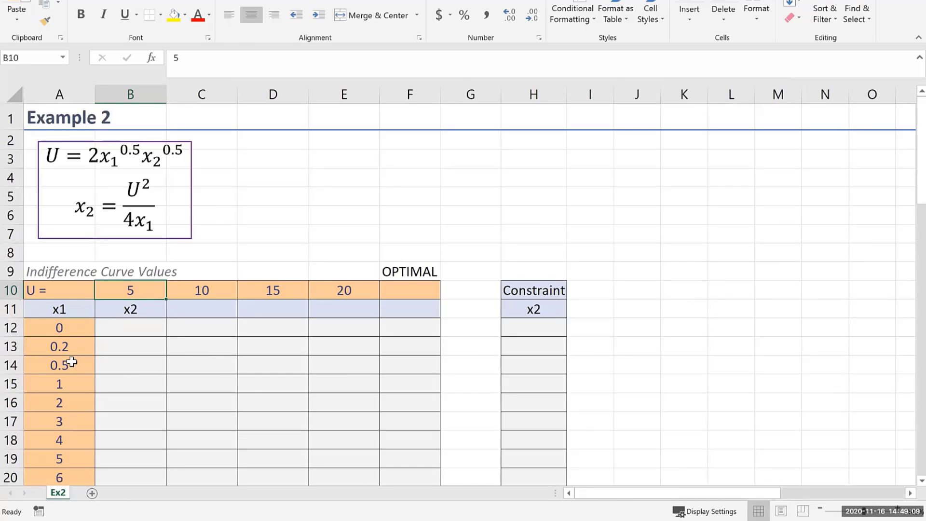
click(130, 328)
text(=)
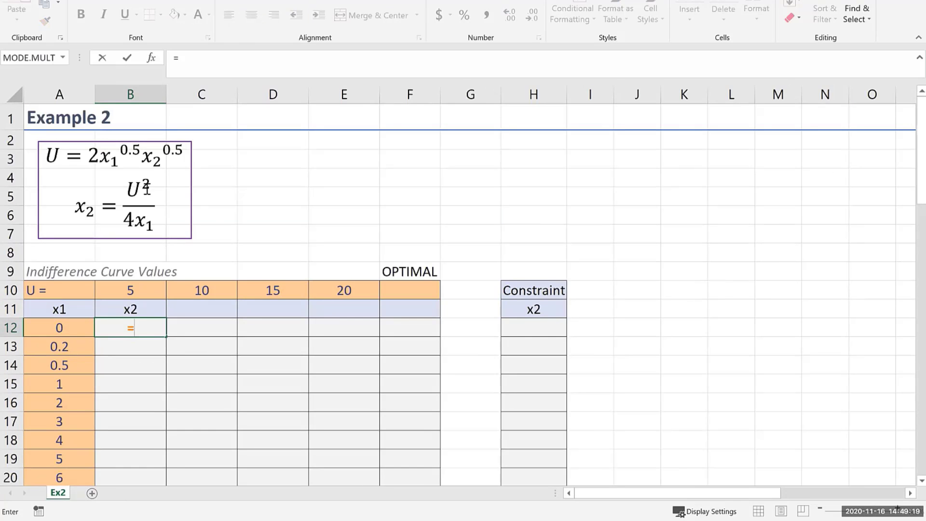
click(147, 290)
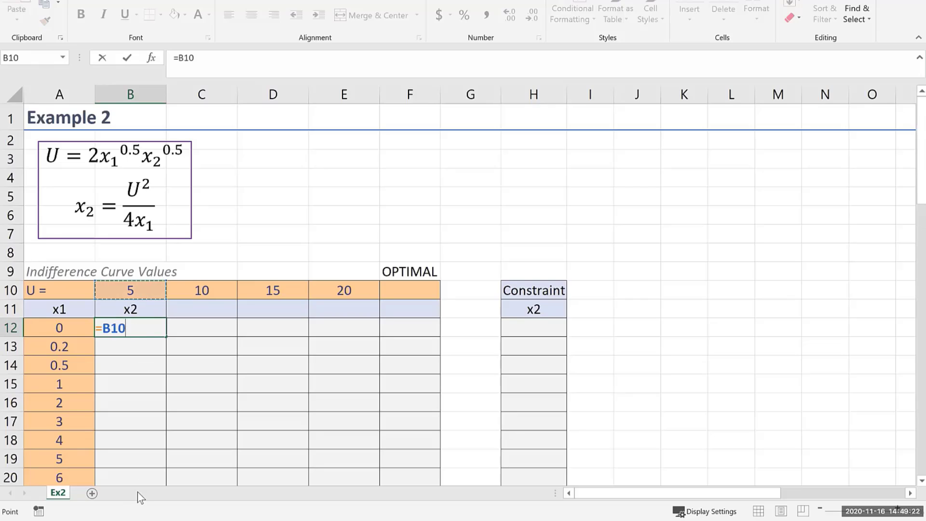
text(^2/)
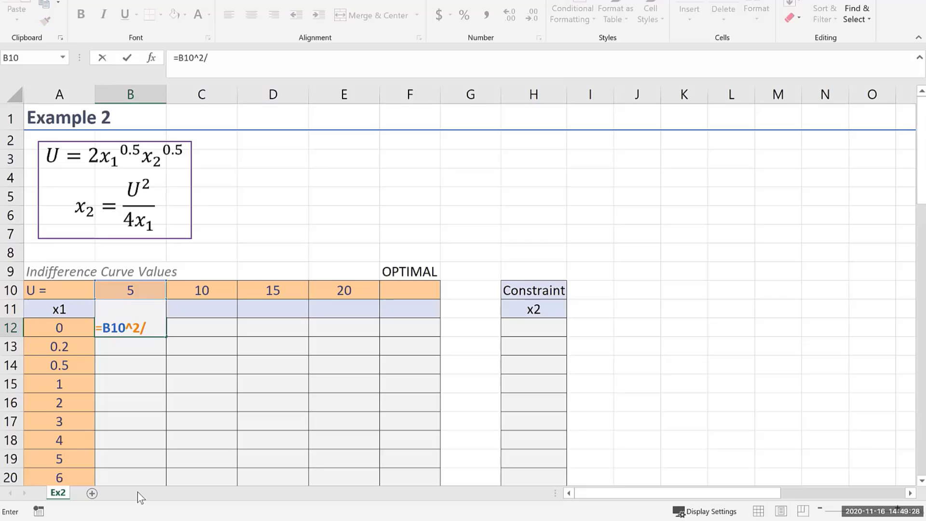
text((4*)
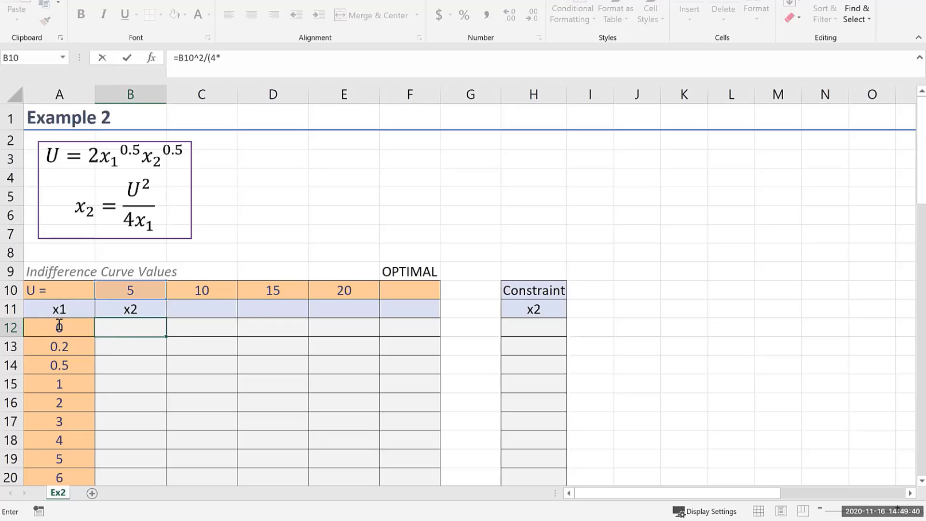
click(58, 324)
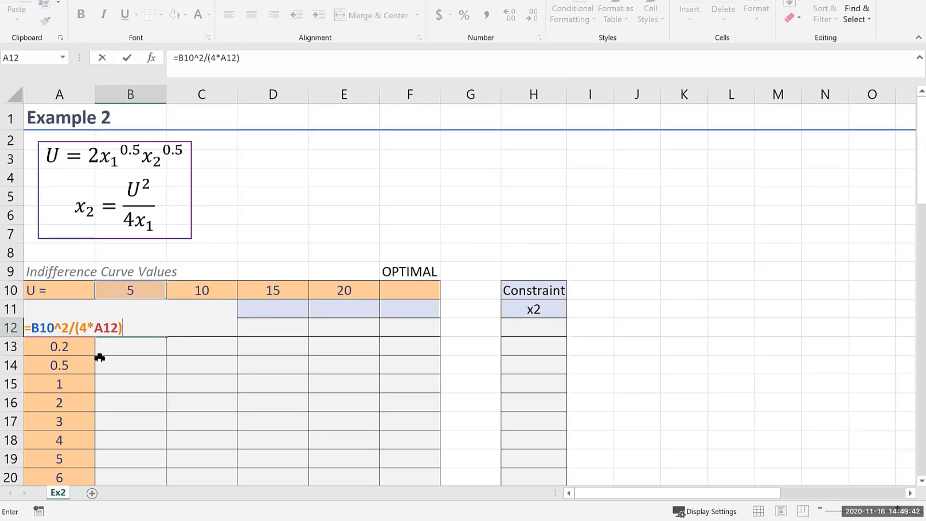
text())
key(ctrl+Return)
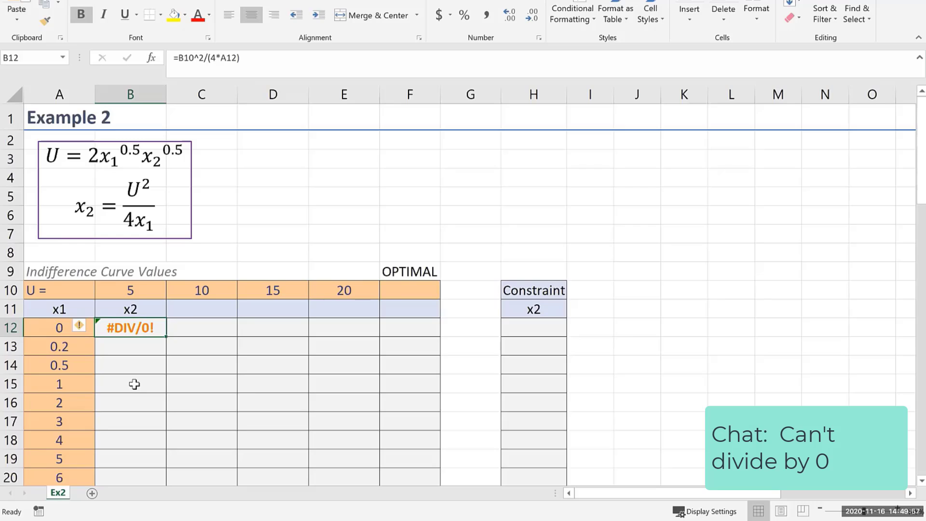
- Change the first x1 in A12 from 0 to 0.1 so B12 shows 62.500
click(57, 327)
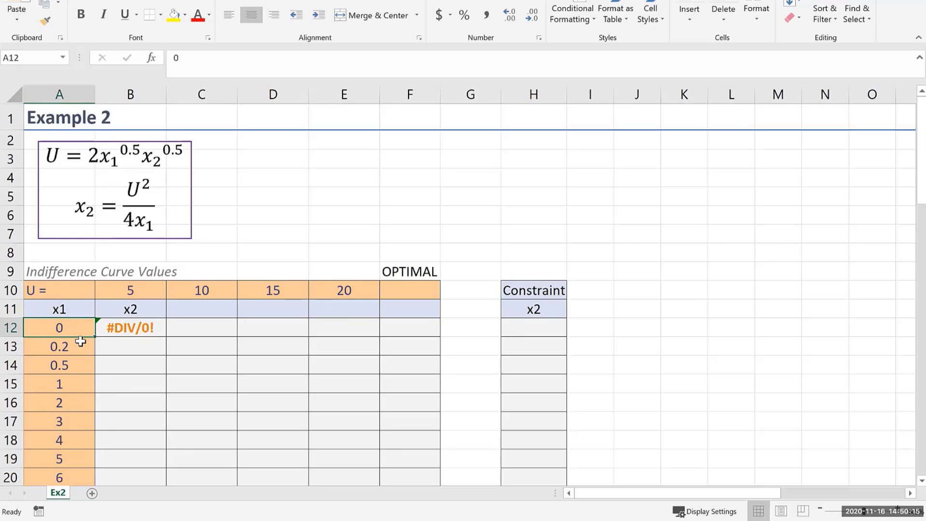
text(0.1)
key(Return)
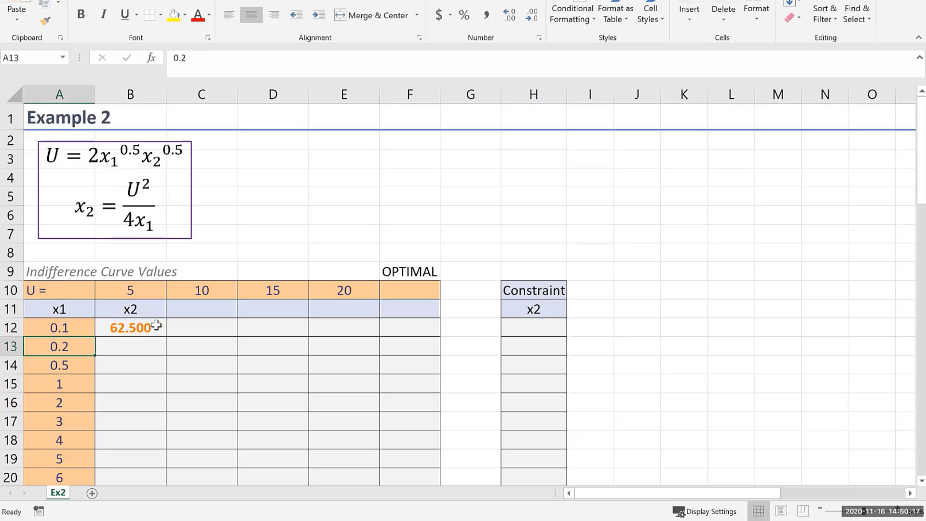
click(153, 325)
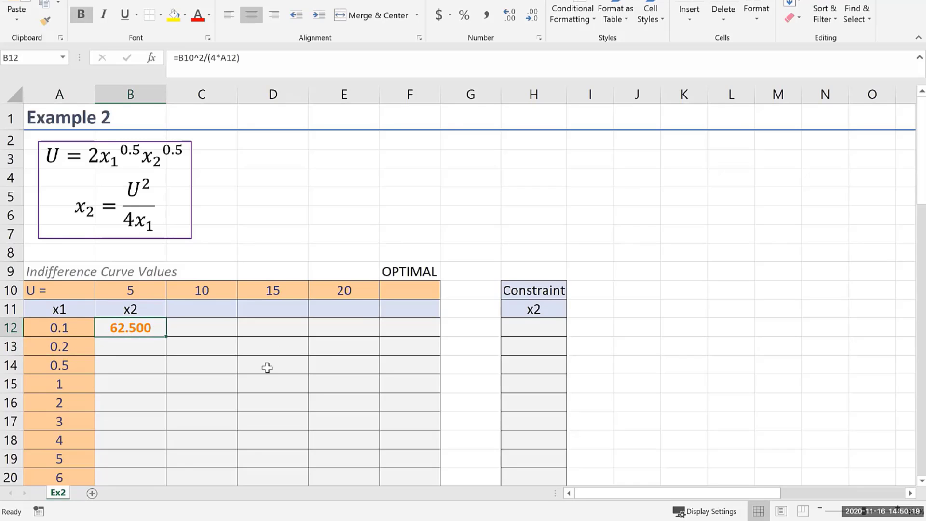
click(231, 389)
click(148, 345)
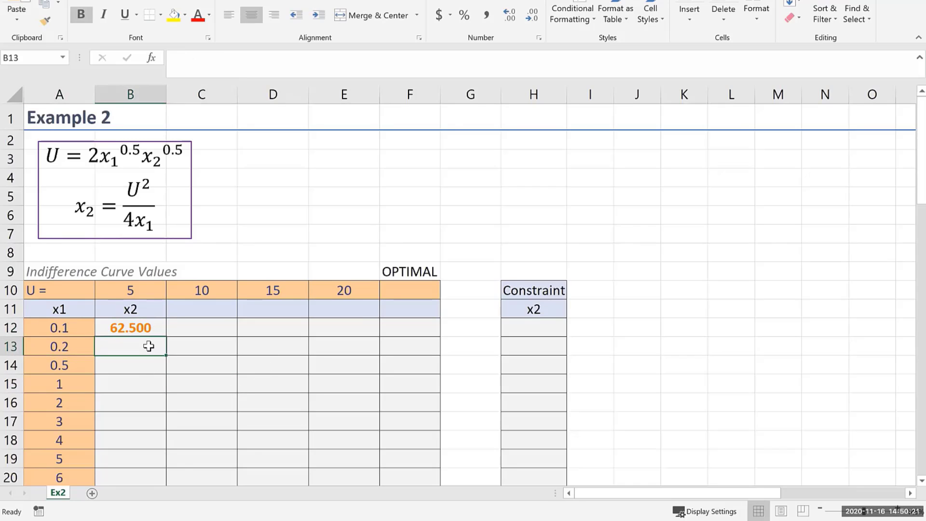
click(147, 330)
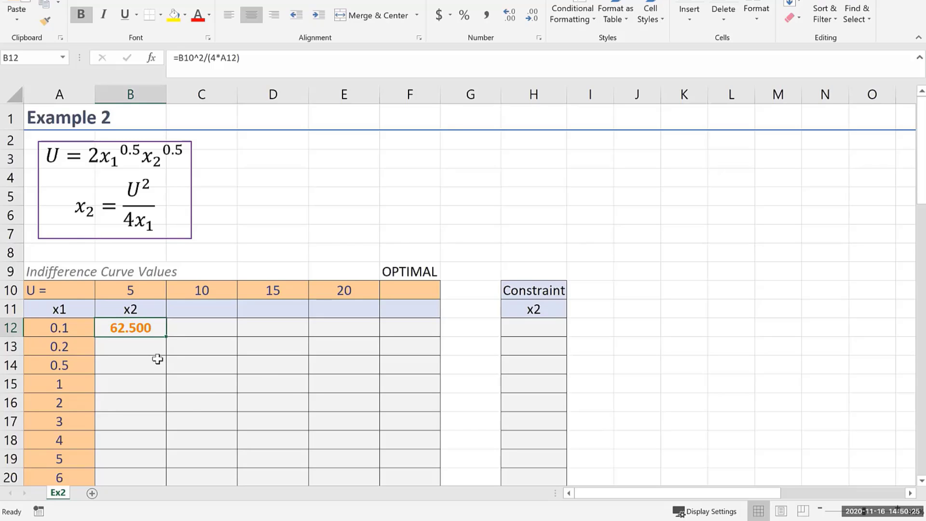
- Undo the faulty fill-down of B12's formula to B15
drag(166, 336, 157, 390)
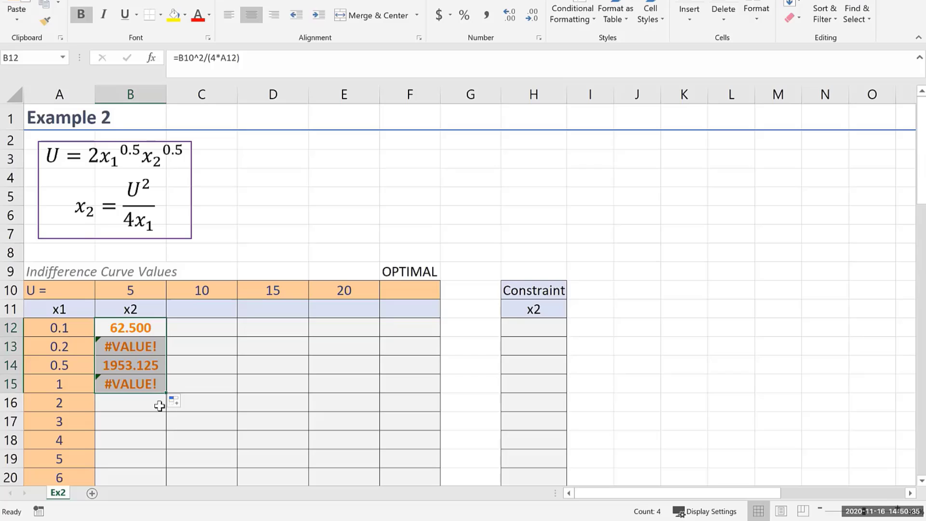
key(ctrl+z)
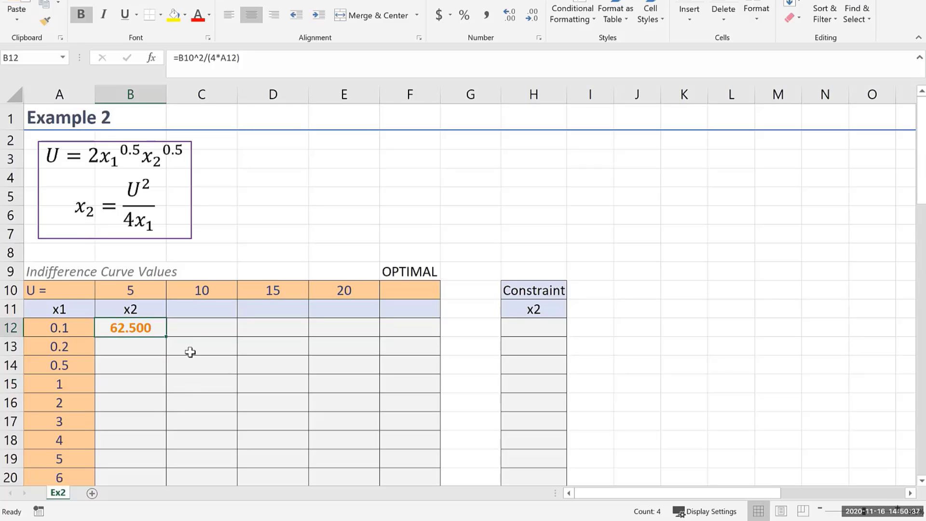
key(F2)
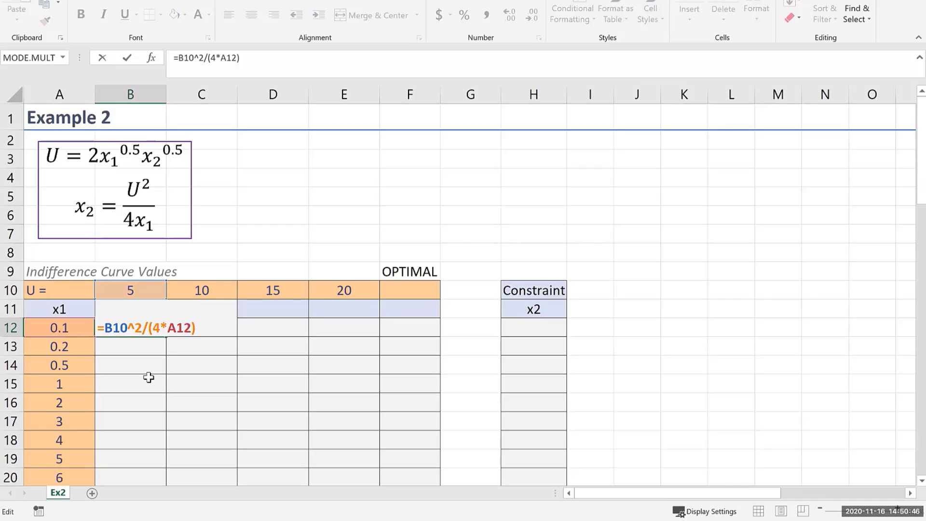
key(ctrl+Return)
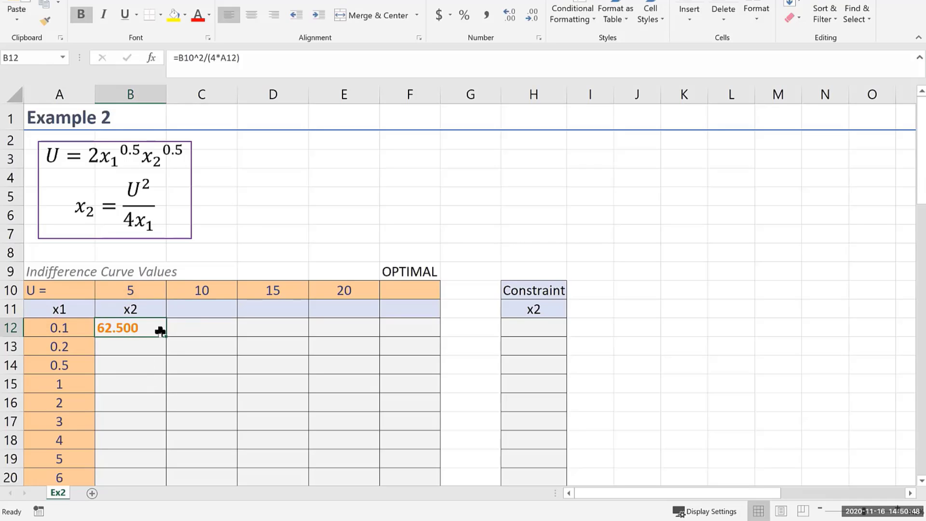
- Anchor the B12 formula references so it reads =B$10^2/(4*$A12)
double_click(159, 331)
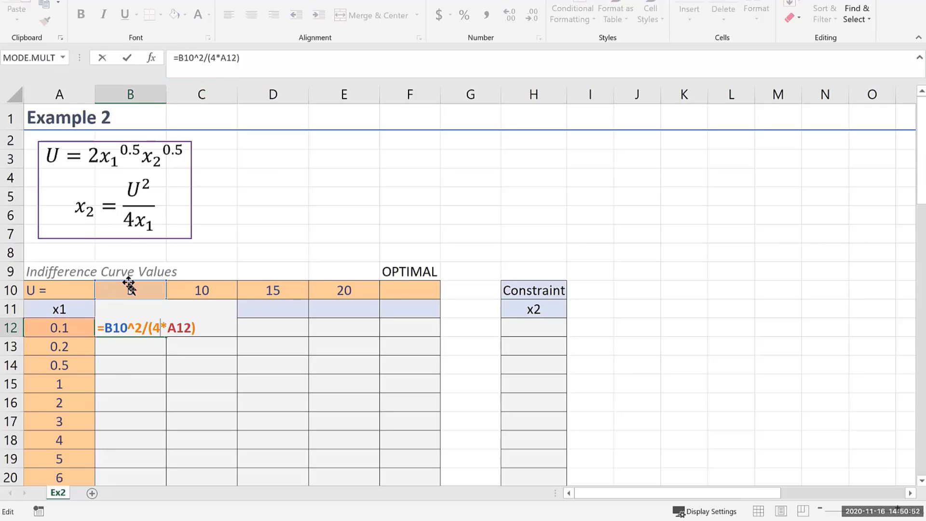
click(196, 58)
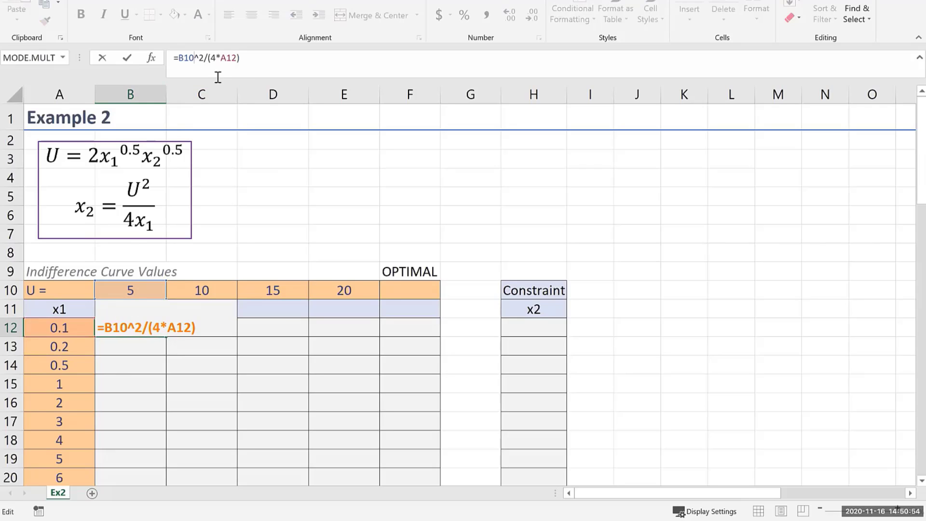
key(F4)
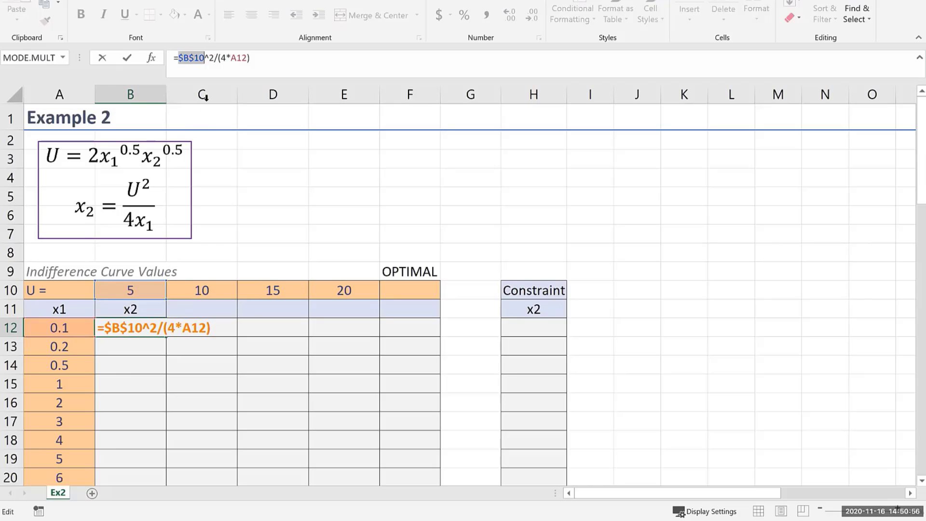
key(F4)
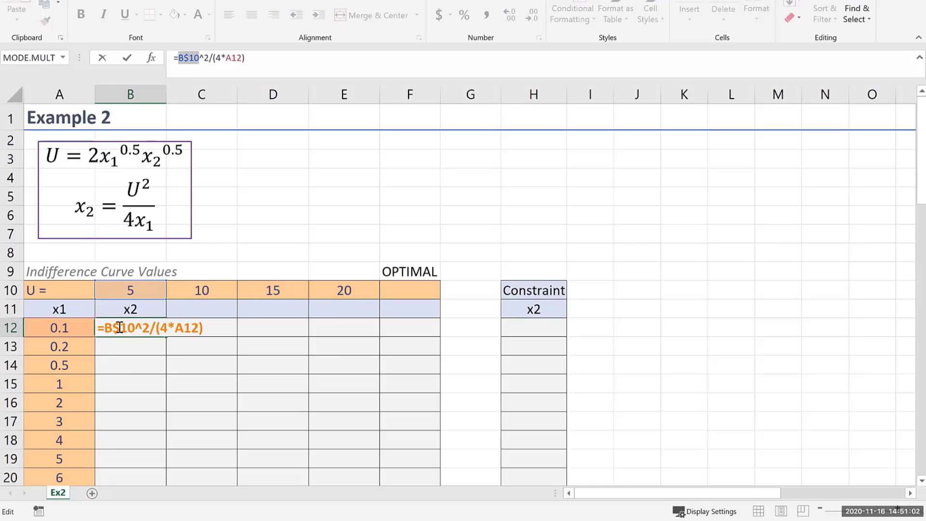
click(180, 329)
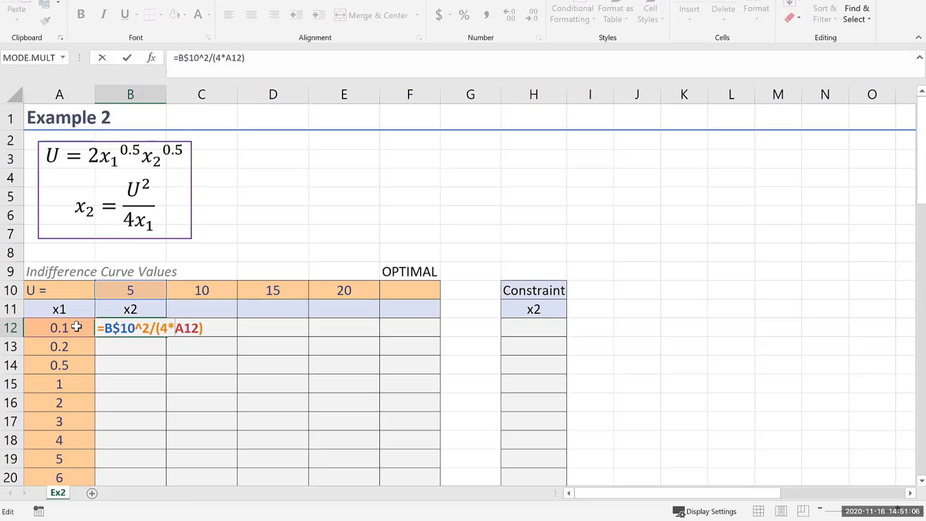
key(F4)
key(F4)
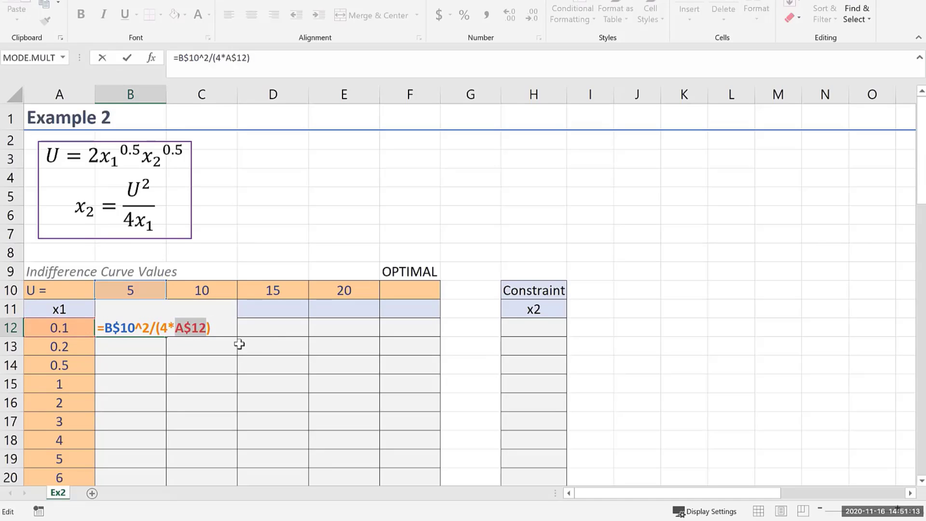
key(F4)
key(Return)
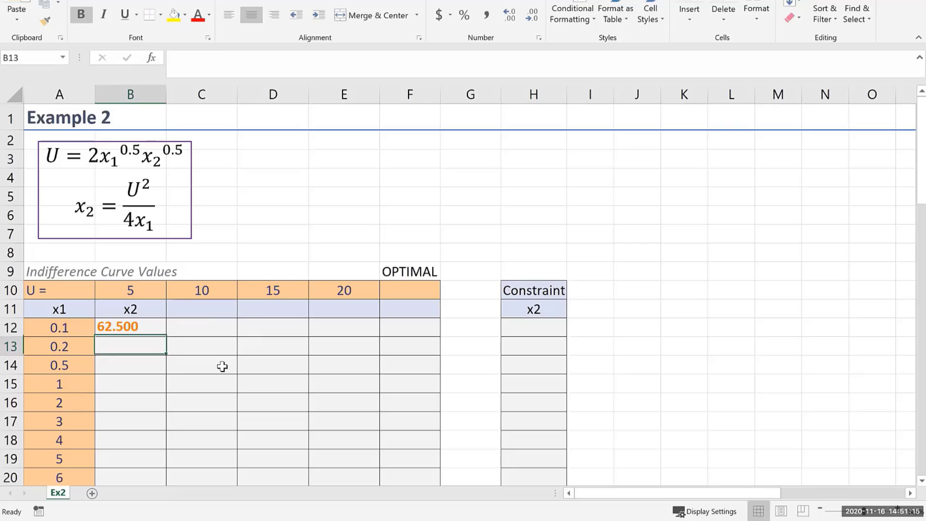
- Fill the B12 x2 formula down to row 34 and check the last row
click(162, 332)
double_click(166, 336)
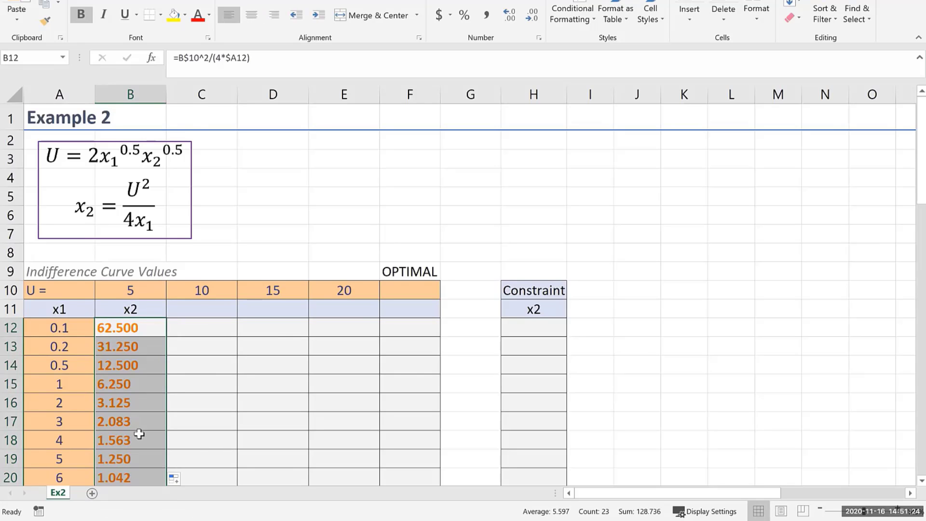
scroll(140, 426, down, 4)
scroll(147, 415, down, 3)
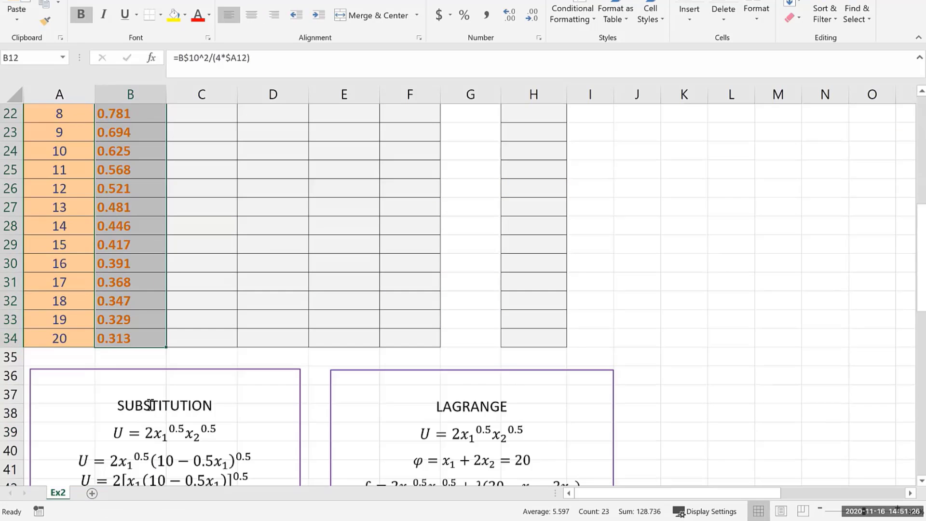
scroll(139, 425, up, 2)
click(146, 440)
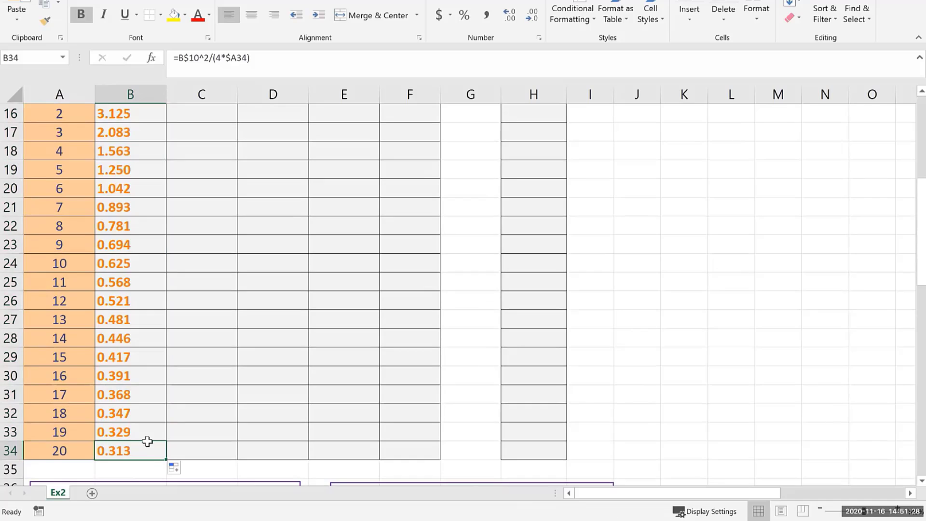
scroll(136, 231, up, 2)
scroll(123, 191, up, 1)
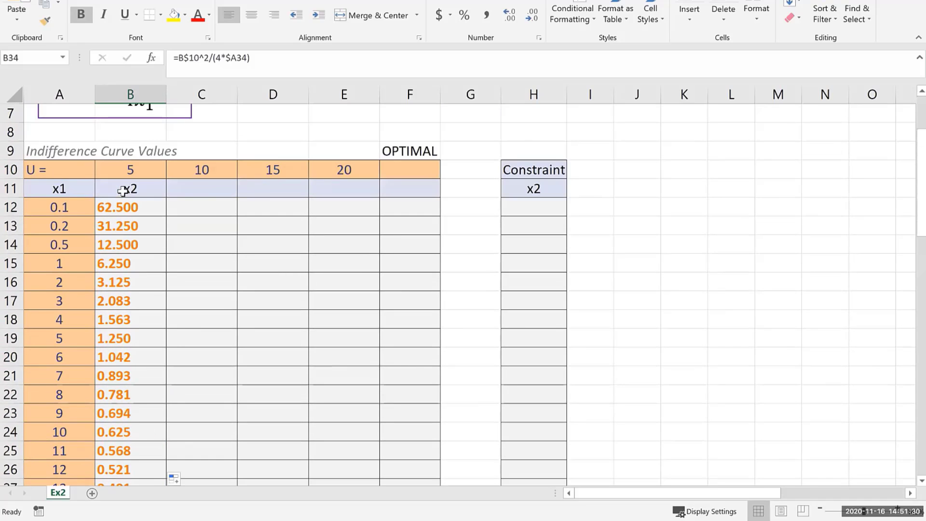
- Copy the B11:B34 x2 column into C11:E11 for the other three U values
shift+click(123, 191)
key(ctrl+c)
drag(193, 186, 327, 185)
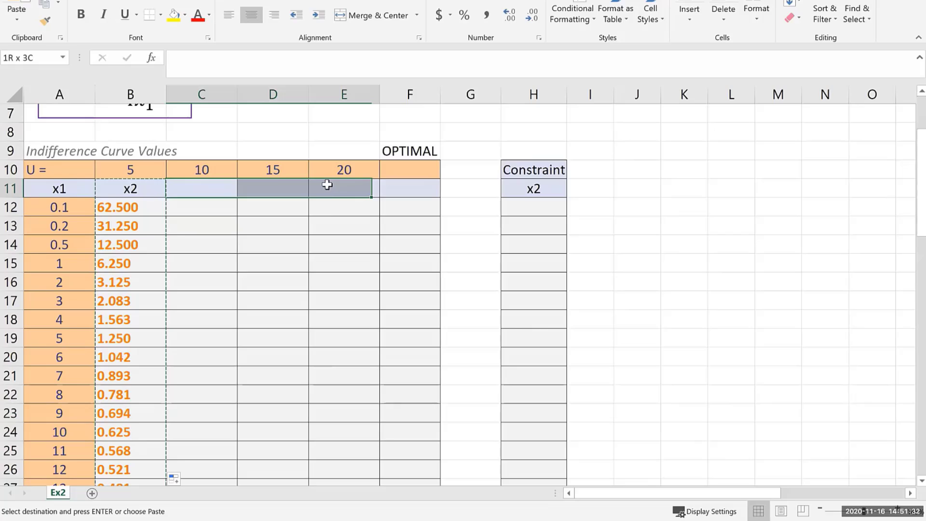
key(ctrl+v)
click(393, 264)
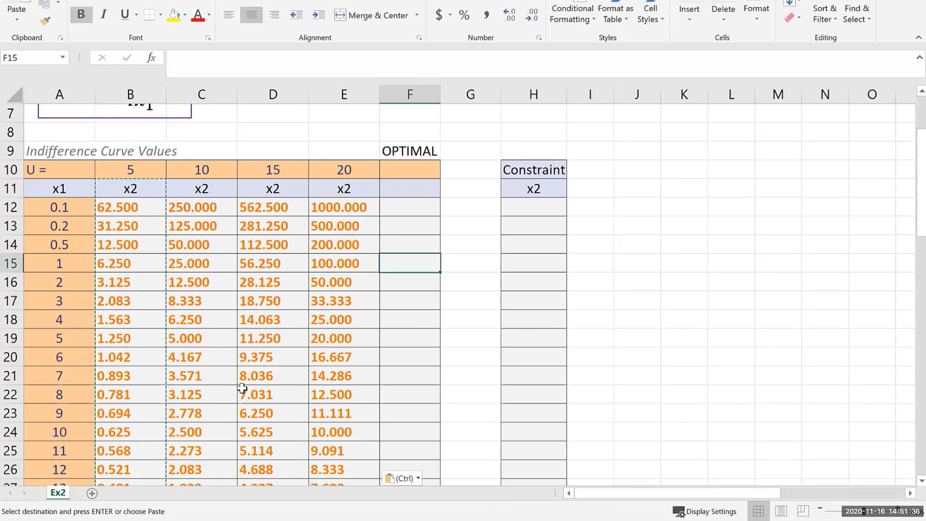
- Inspect the C12 and D12 formulas to confirm their cell references
click(208, 173)
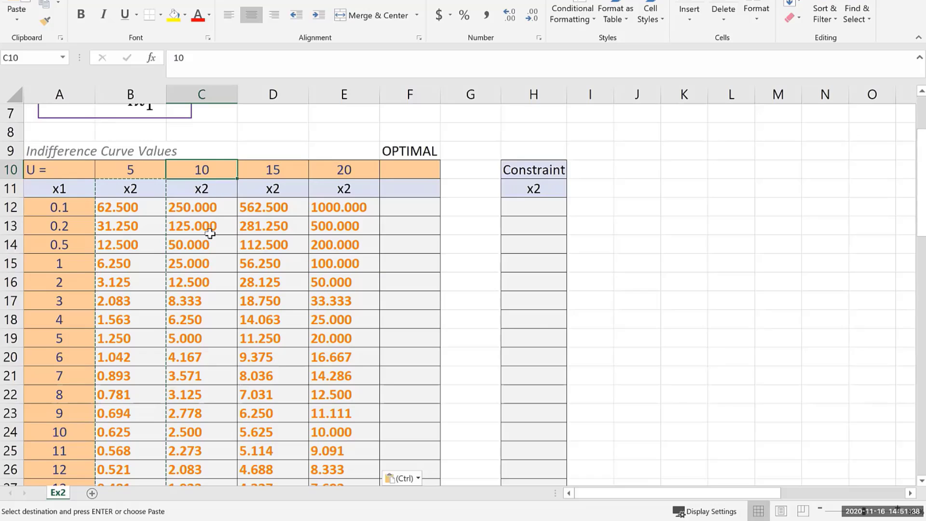
key(Down)
key(Down)
key(F2)
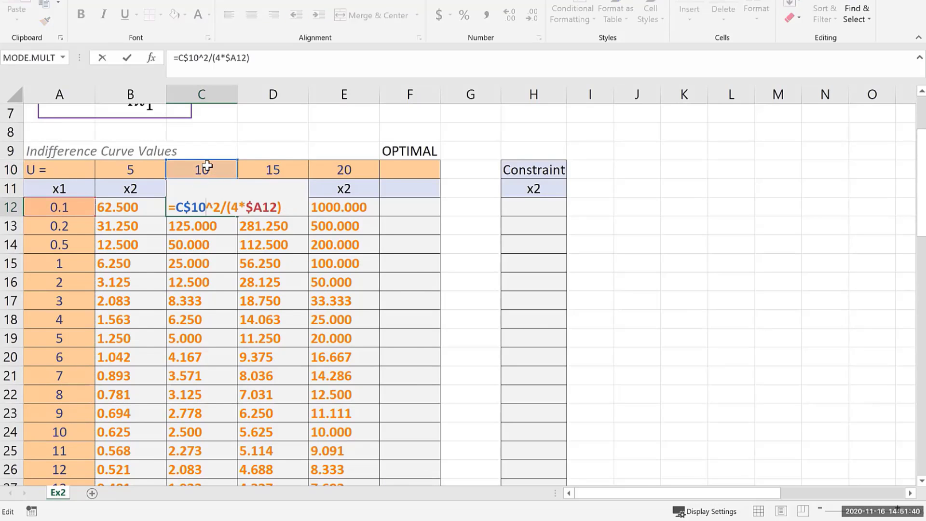
key(Left)
key(Left)
key(Left)
key(Left)
key(Left)
key(Left)
key(Left)
key(Left)
key(Left)
key(Left)
key(Left)
key(ctrl+Return)
click(280, 200)
key(F2)
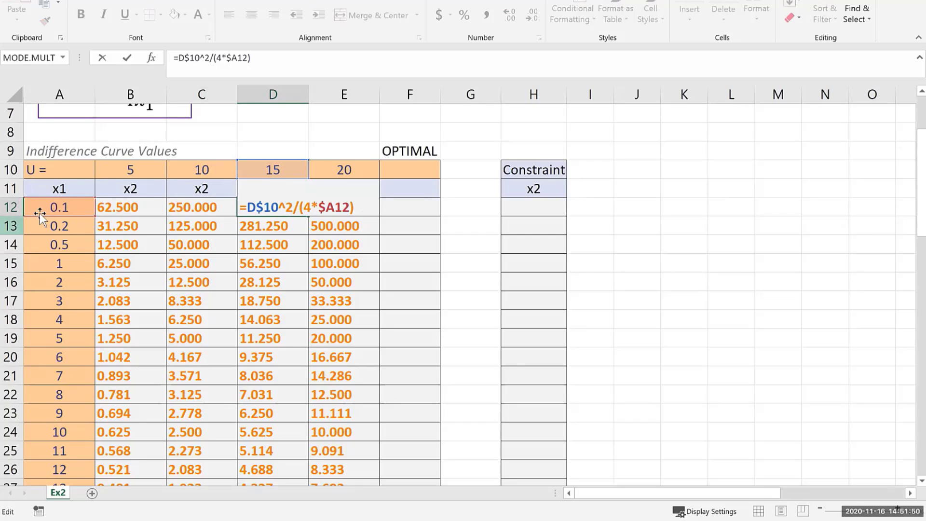
key(ctrl+Return)
- Select the B12:E34 results block to review all four x2 columns
click(321, 281)
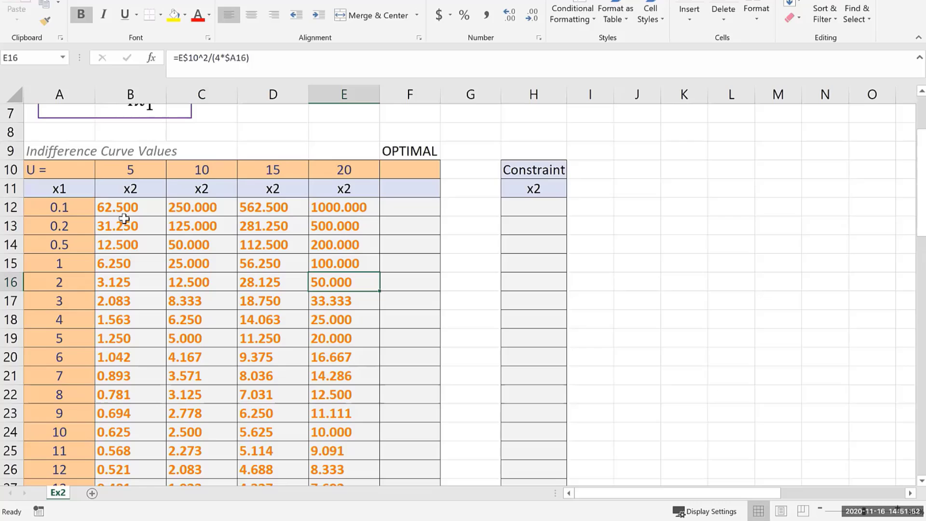
click(124, 216)
scroll(354, 326, down, 1)
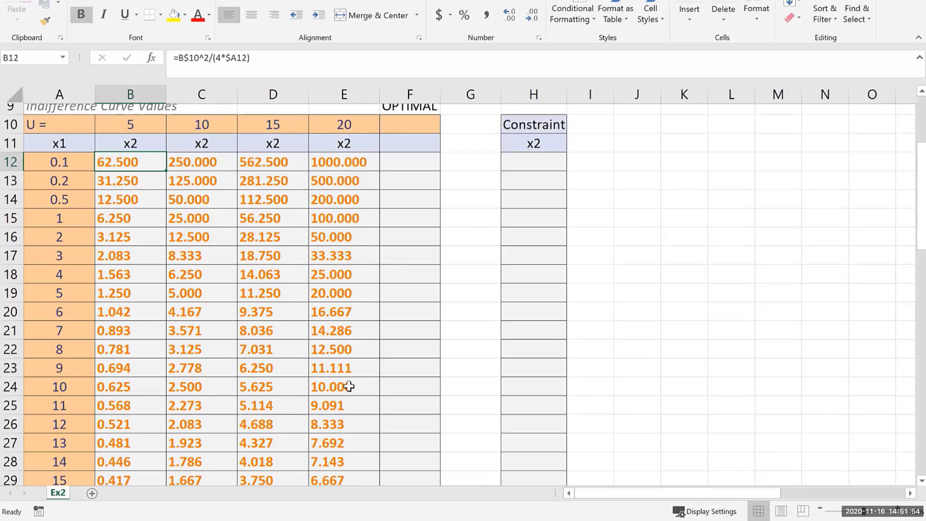
scroll(349, 386, down, 3)
key(ctrl+shift+Down)
key(ctrl+shift+Right)
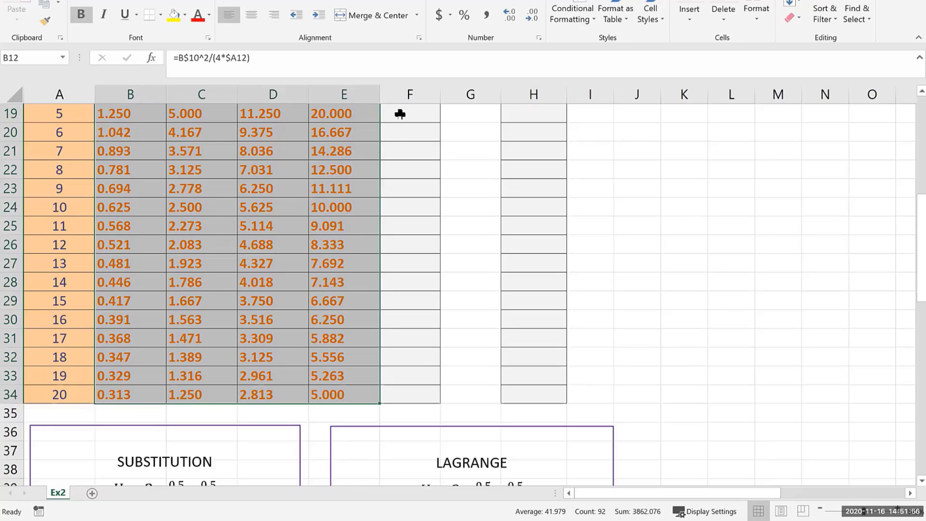
scroll(440, 174, up, 6)
click(447, 208)
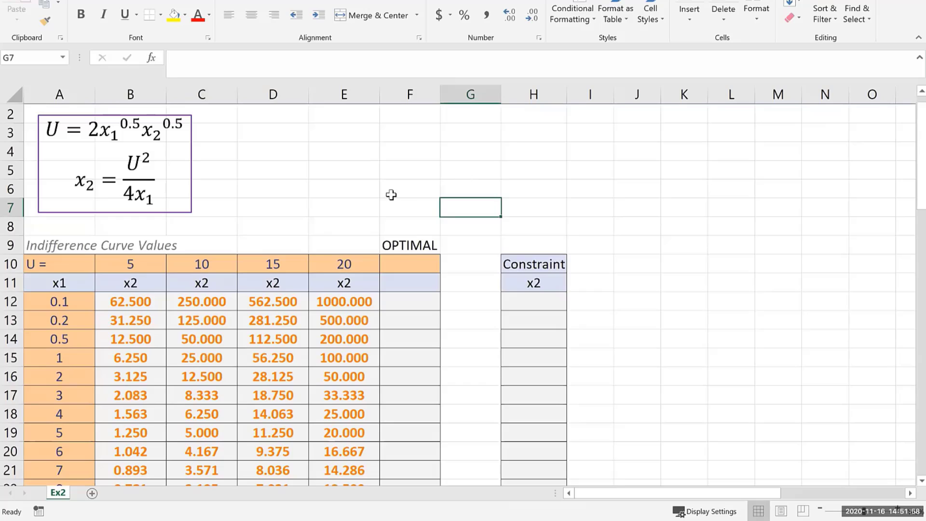
- Select the A11:E34 data and bring up the Insert scatter chart types
click(385, 176)
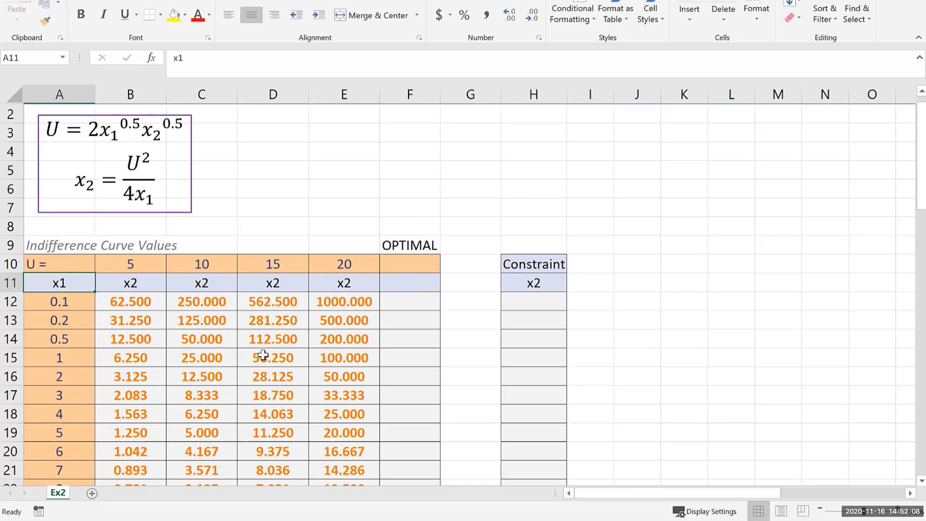
scroll(289, 357, down, 6)
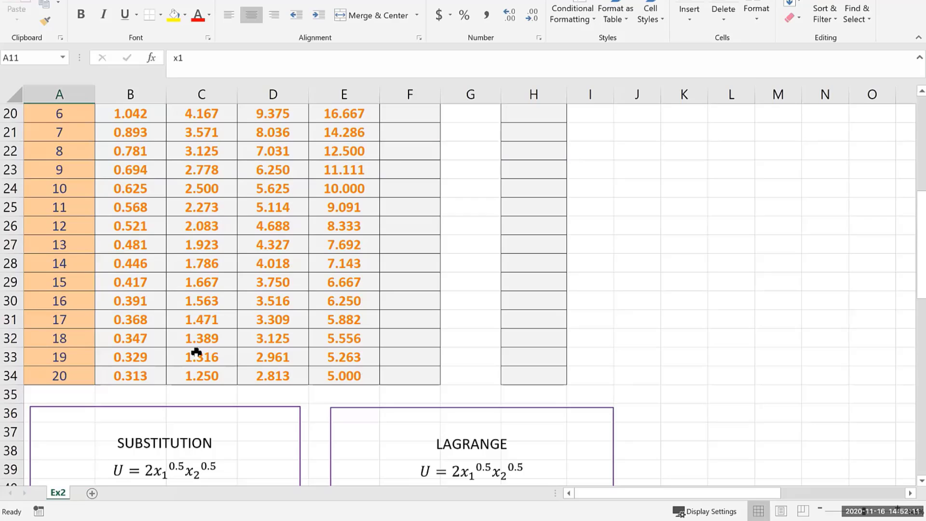
key(ctrl+shift+Right)
key(ctrl+shift+Down)
scroll(196, 350, up, 2)
scroll(91, 196, up, 2)
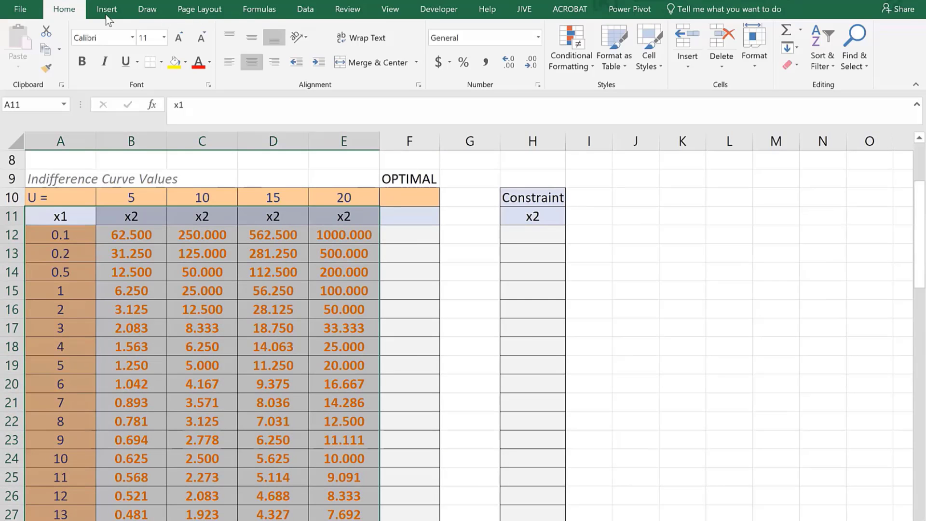
click(105, 14)
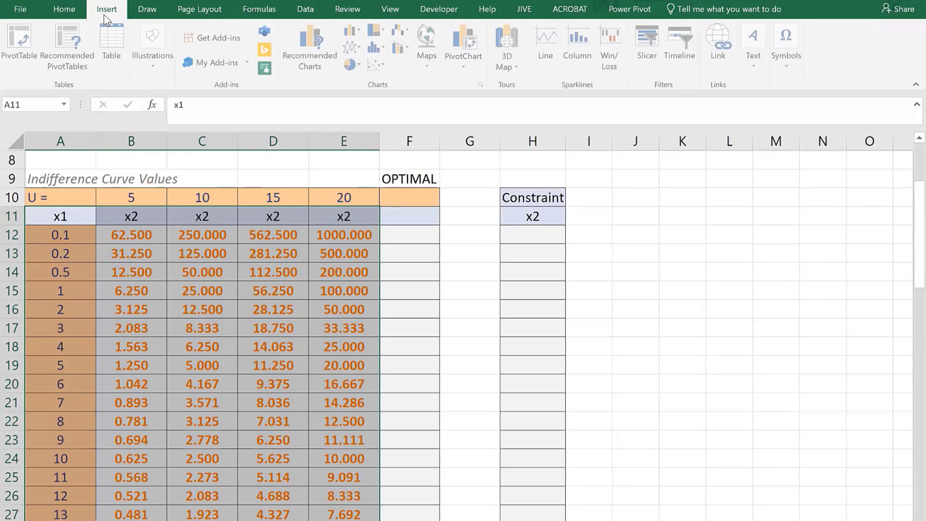
click(385, 67)
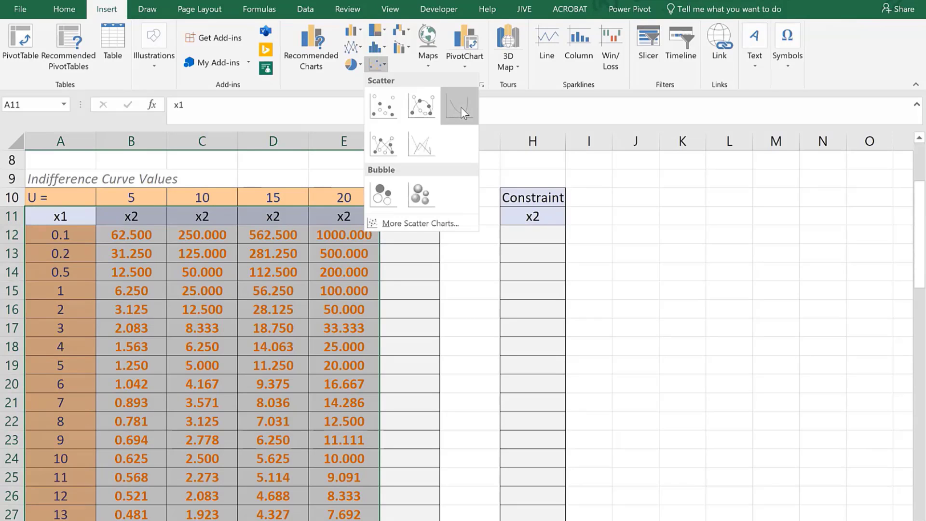
- Insert a Scatter with Smooth Lines chart and place it beside the table near column F
click(461, 107)
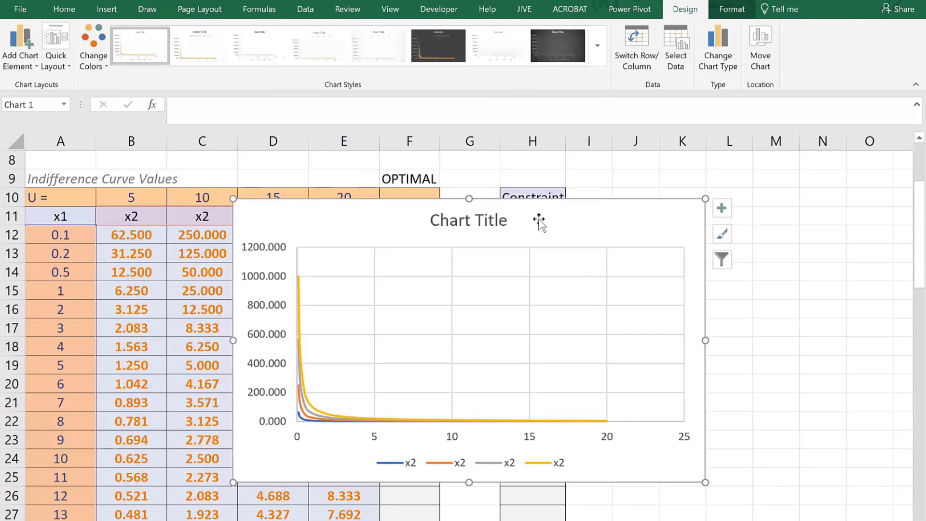
drag(538, 217, 725, 190)
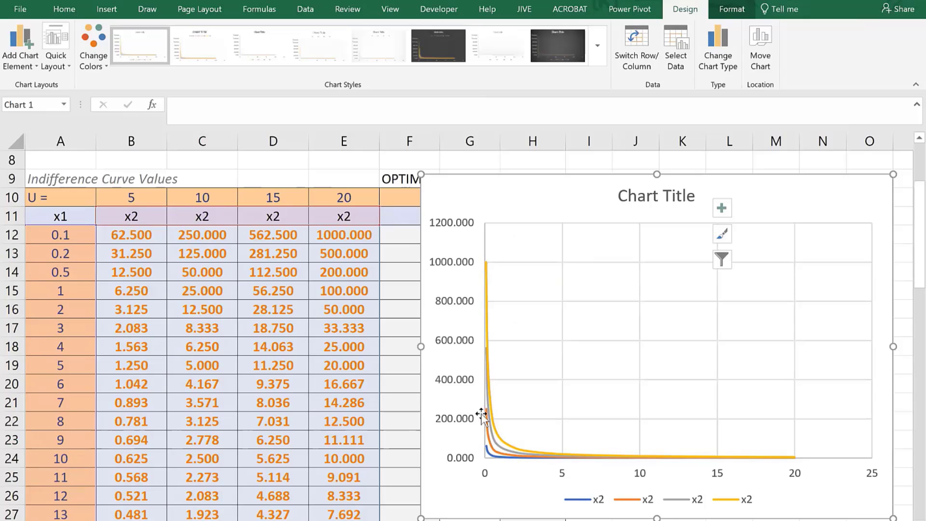
click(460, 233)
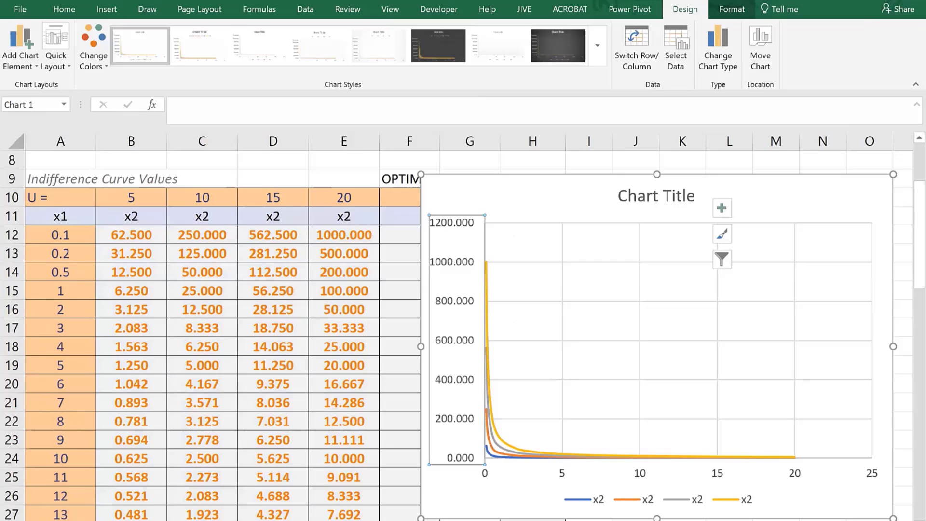